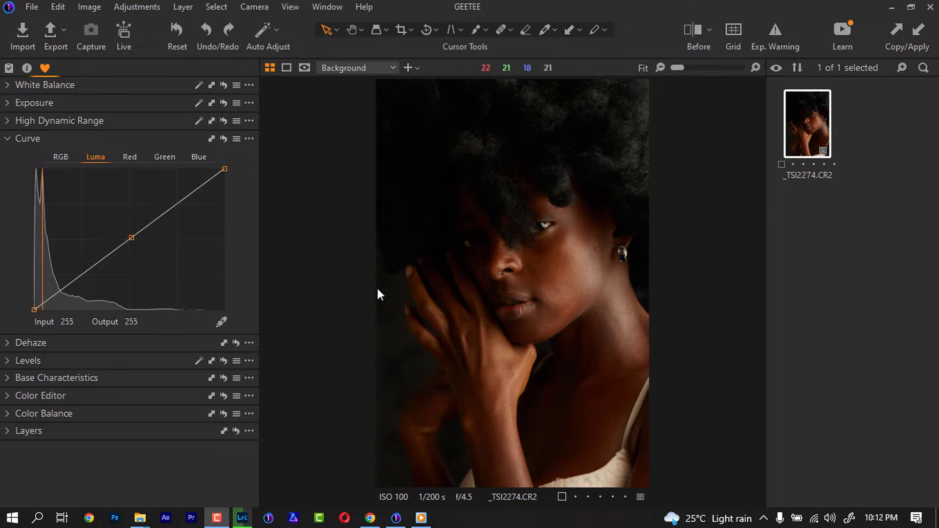
- Set the High Dynamic Range Shadow to 12, Highlight to -73 and White to -63 on the portrait
left_click(8, 103)
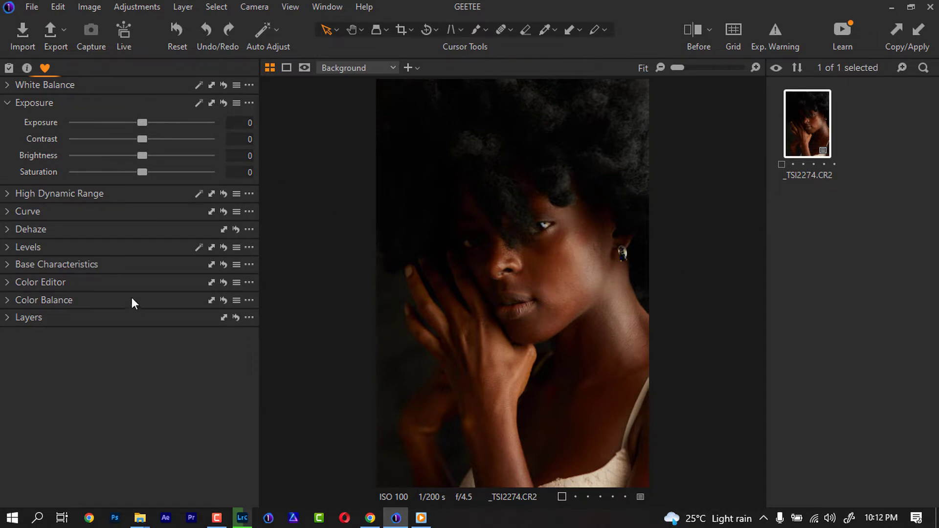
left_click(8, 193)
left_click_drag(139, 230, 148, 233)
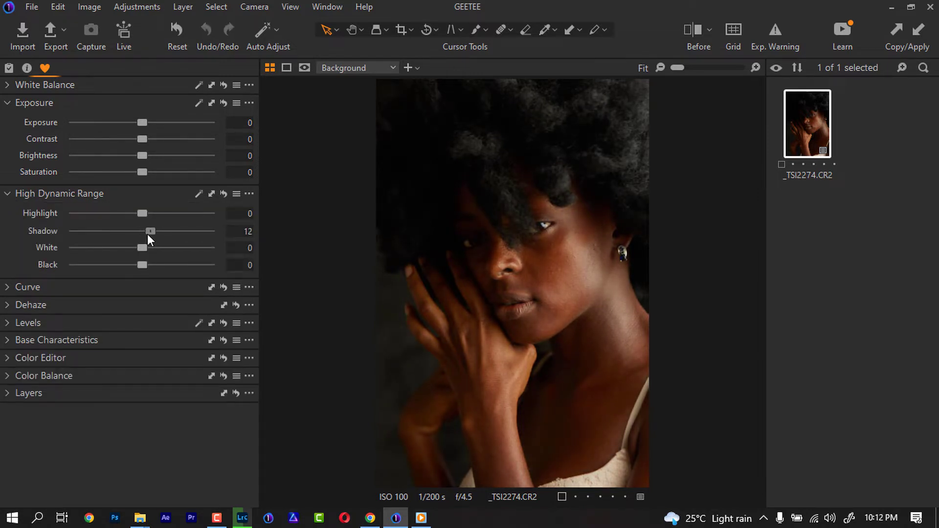
left_click_drag(142, 215, 93, 218)
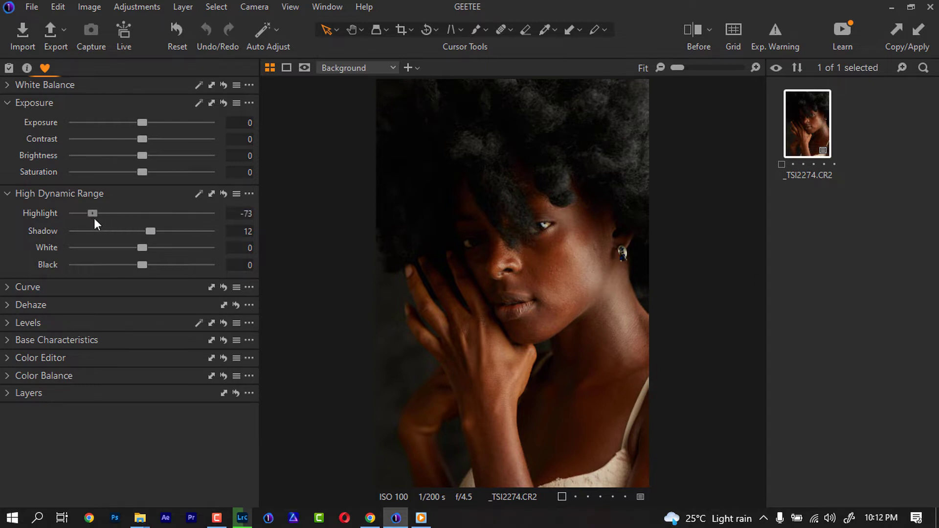
left_click_drag(136, 249, 100, 248)
- Compare the portrait with its unedited version and refine the High Dynamic Range White to -90 and Highlight to -69
left_click(696, 32)
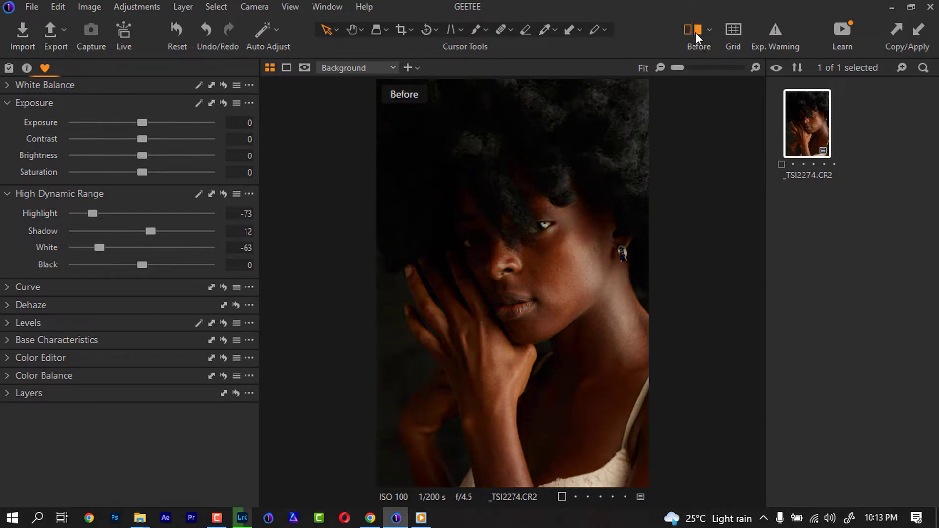
left_click(696, 32)
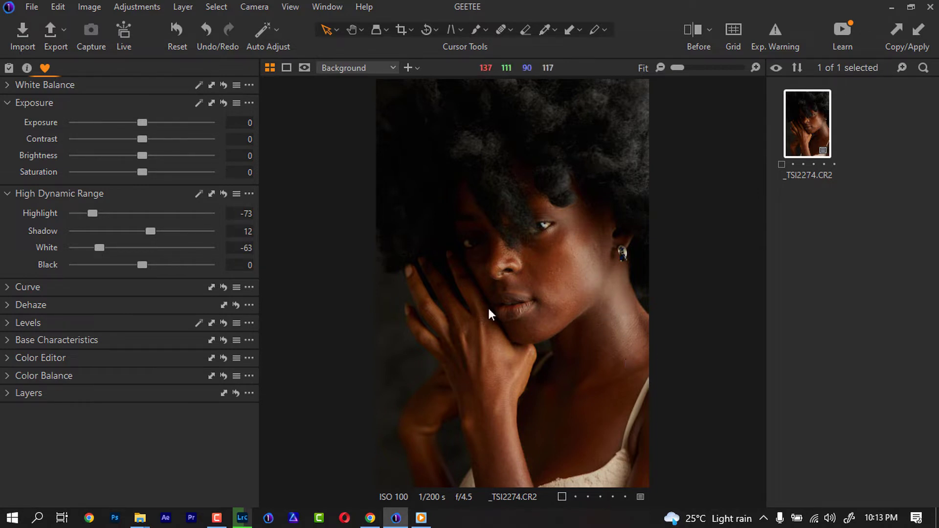
left_click_drag(104, 248, 78, 249)
mouse_move(91, 214)
left_mouse_down()
mouse_move(68, 212)
mouse_move(141, 212)
mouse_move(79, 214)
mouse_move(115, 213)
mouse_move(96, 216)
left_mouse_up()
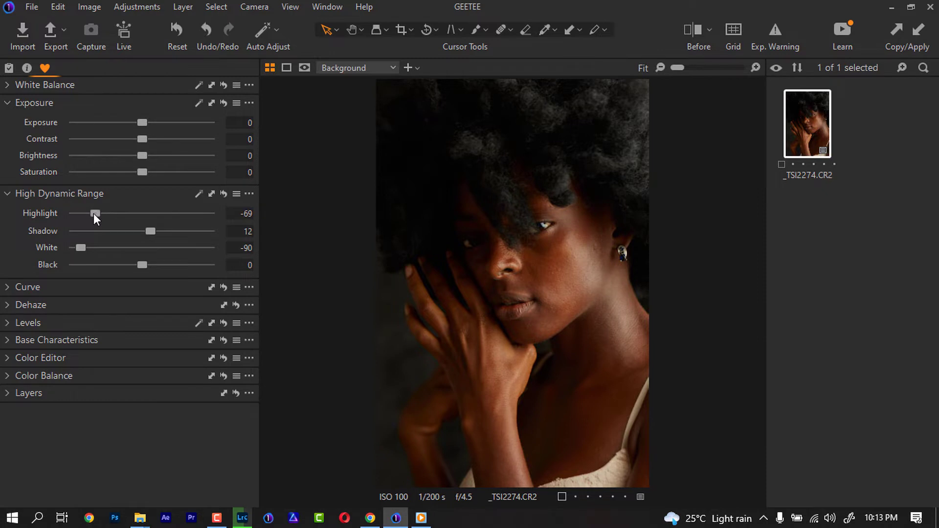
- Brighten the portrait by setting the RGB Levels input white point to 227
left_click(6, 305)
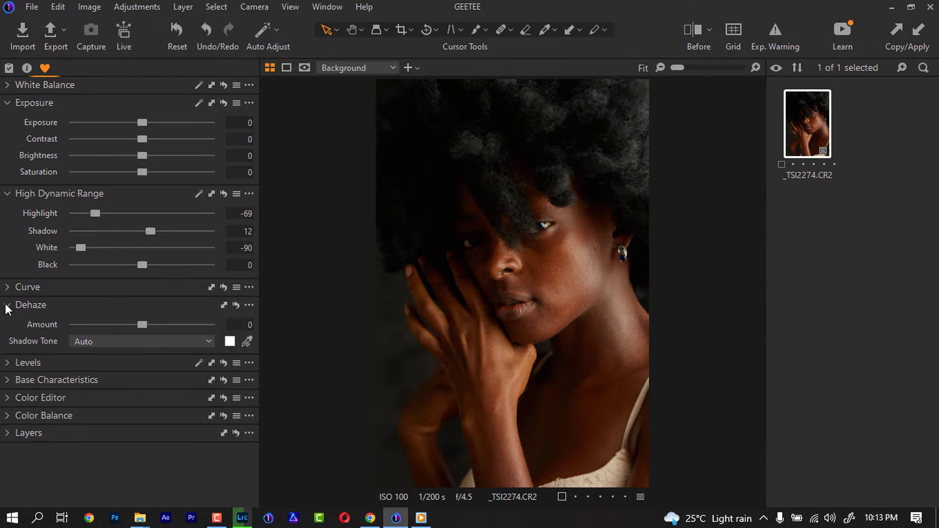
left_click(7, 362)
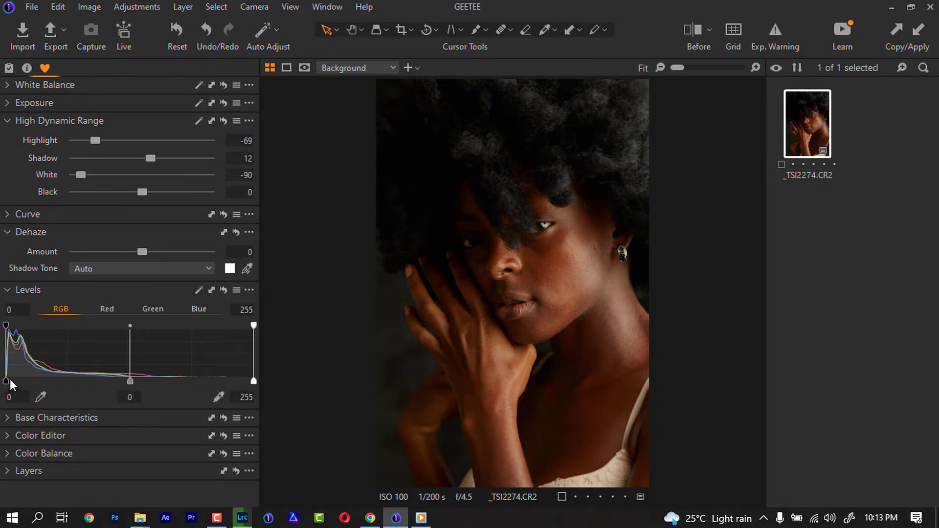
mouse_move(6, 380)
left_mouse_down()
mouse_move(19, 383)
mouse_move(3, 383)
left_mouse_up()
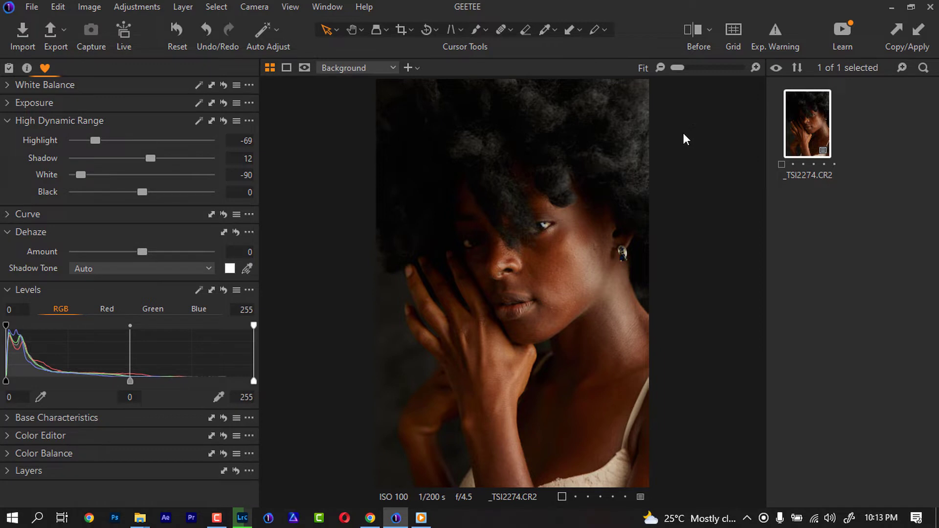
left_click_drag(253, 380, 226, 380)
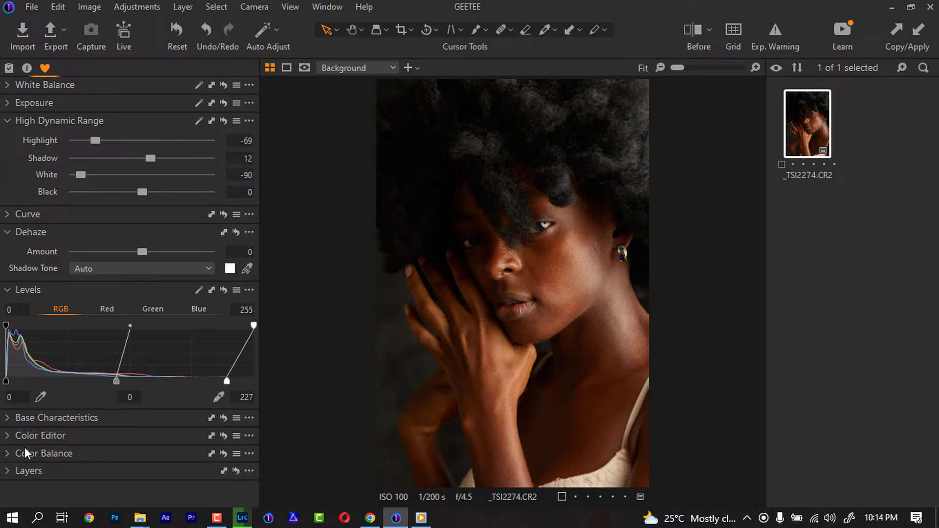
- Set the saturation of the red tones to -15.4 in the Color Editor
left_click(8, 436)
left_click(64, 355)
left_click_drag(143, 390, 130, 391)
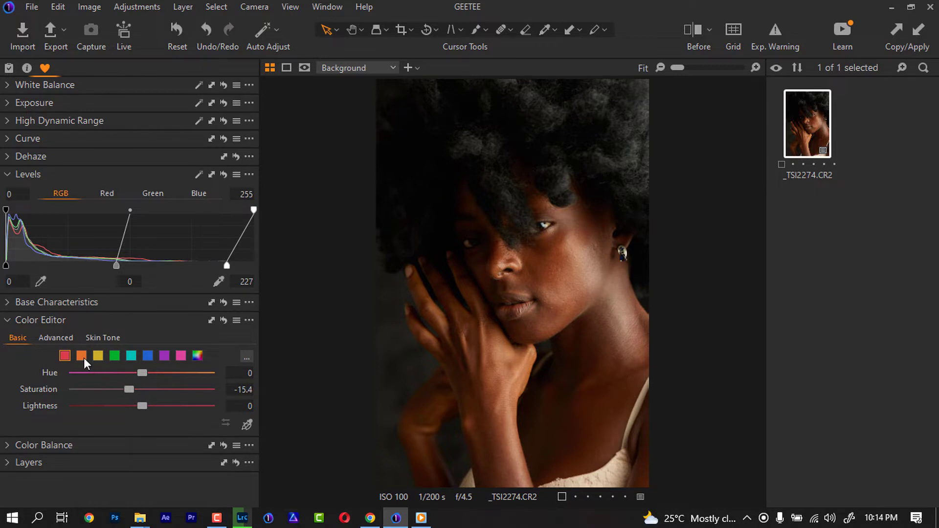
- Lower the orange hue slightly, set the yellow hue to -7.3, and compare the portrait with its unedited version
left_click(84, 358)
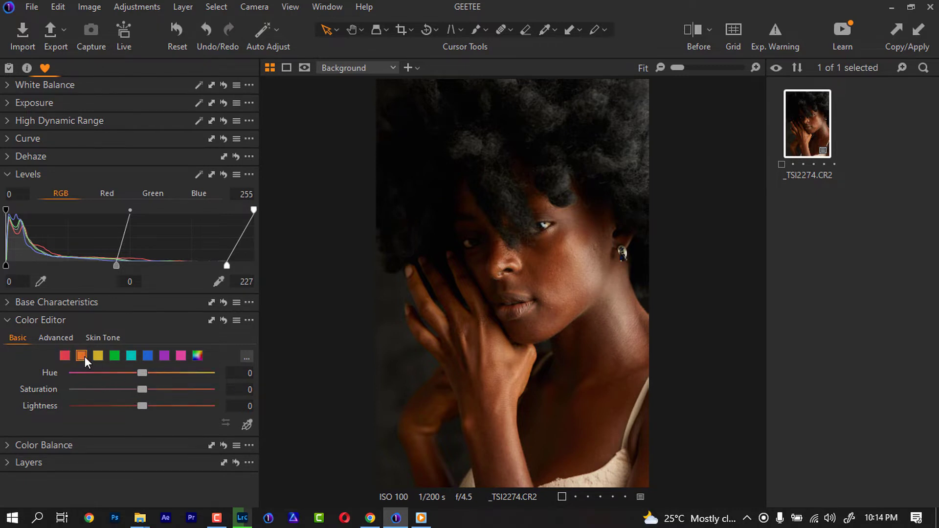
left_click_drag(142, 371, 137, 374)
left_click(97, 357)
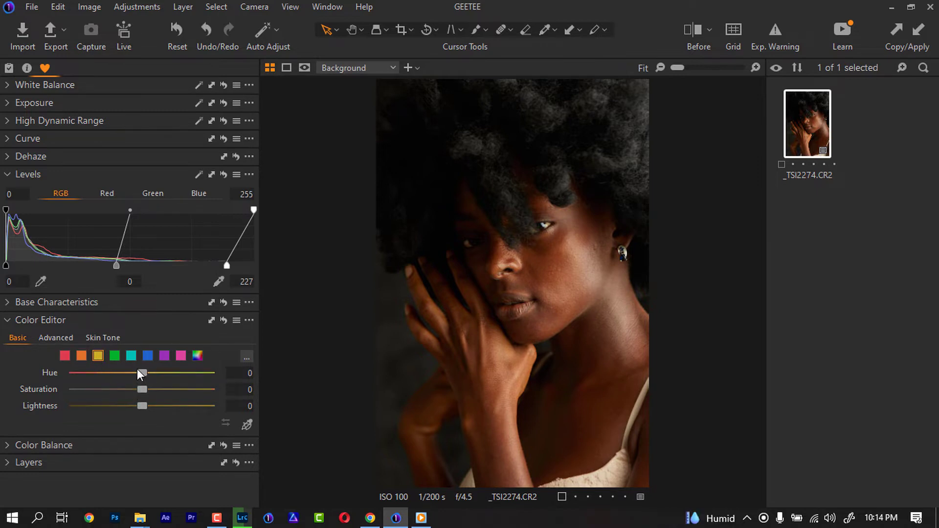
left_click_drag(140, 372, 124, 371)
left_click(699, 27)
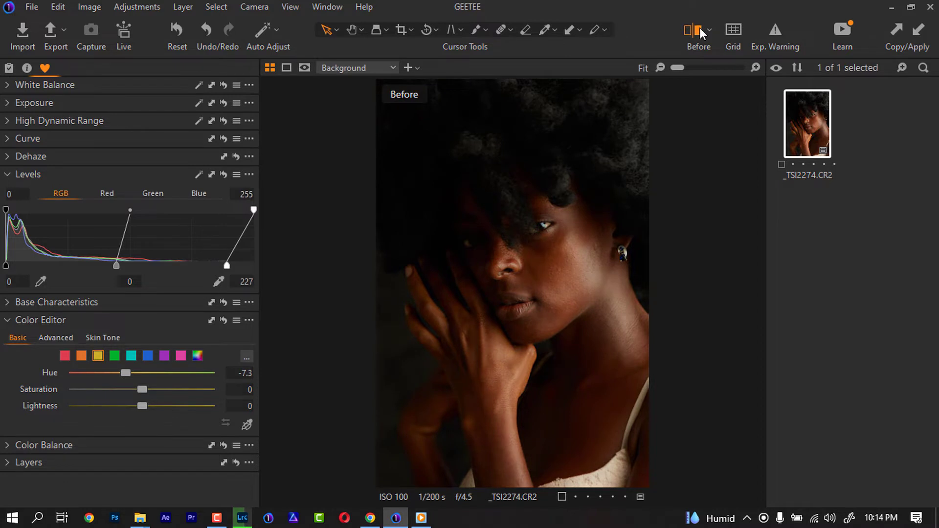
- Set Exposure to -0.16 and Contrast to 2, and raise the High Dynamic Range Black to 2
left_click(9, 104)
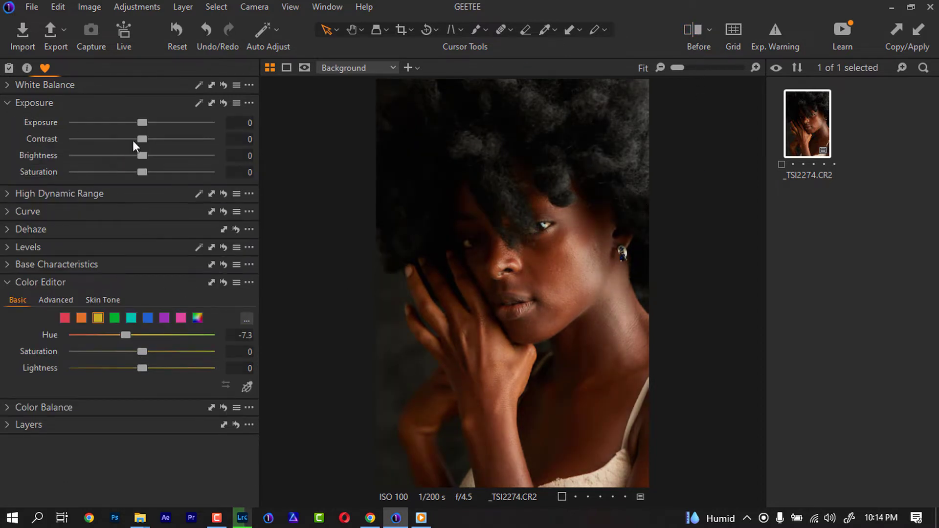
left_click_drag(146, 123, 145, 147)
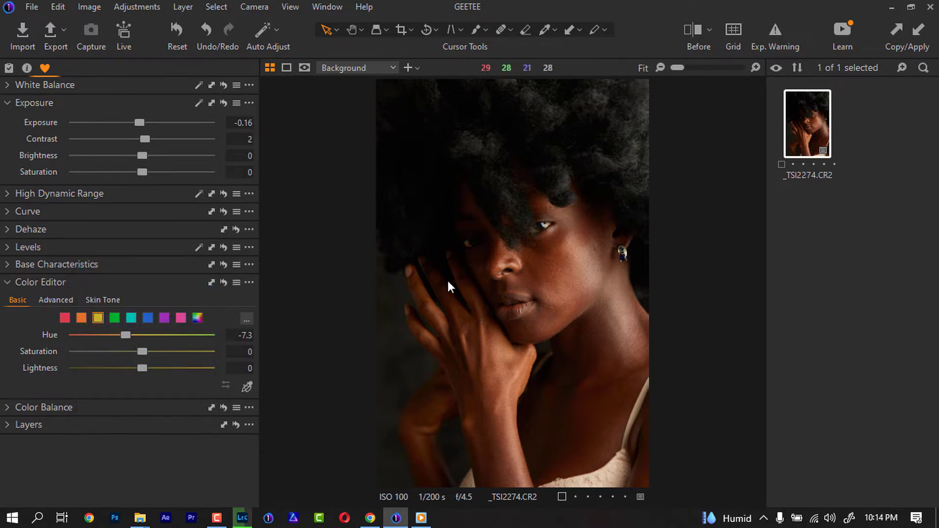
left_click(691, 28)
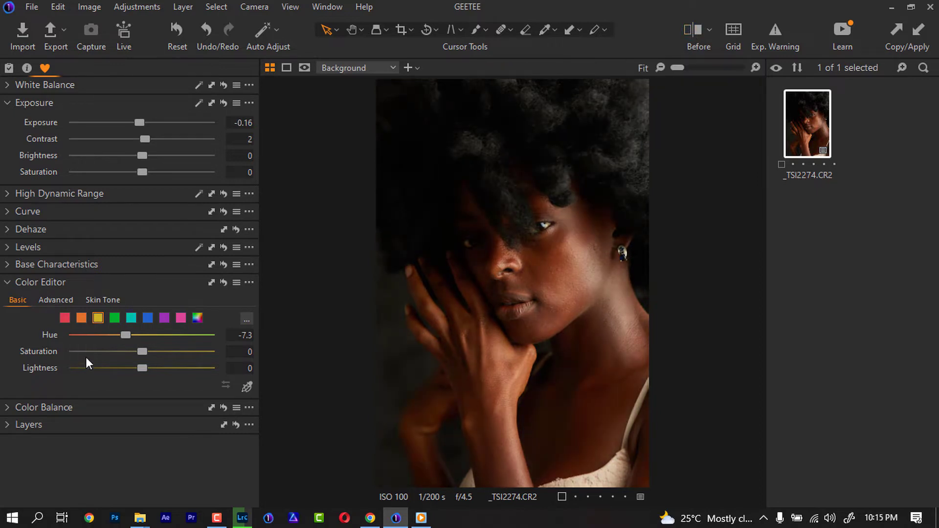
left_click(11, 198)
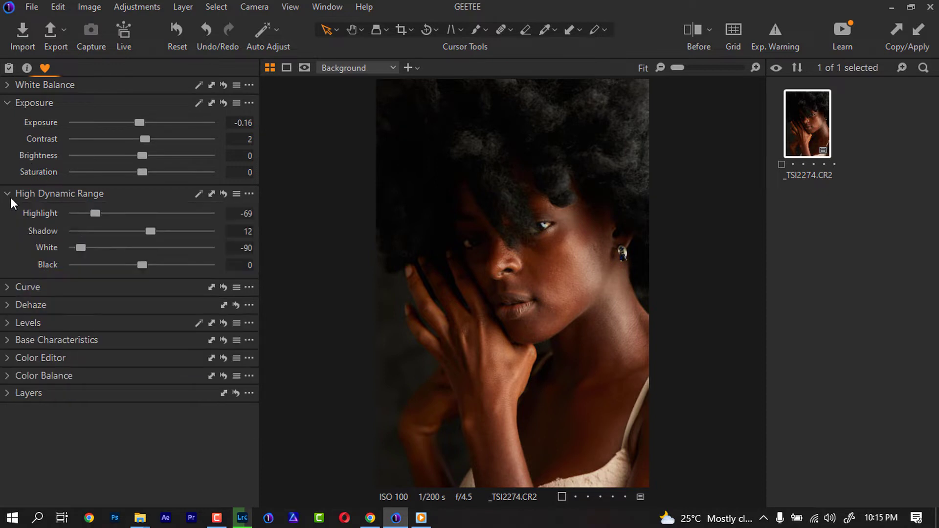
mouse_move(143, 265)
left_mouse_down()
mouse_move(181, 264)
mouse_move(122, 266)
mouse_move(146, 267)
left_mouse_up()
- Send the portrait to Adobe Photoshop 2022 for editing as an uncompressed 16-bit TIFF with the Adobe RGB (1998) profile
right_click(811, 110)
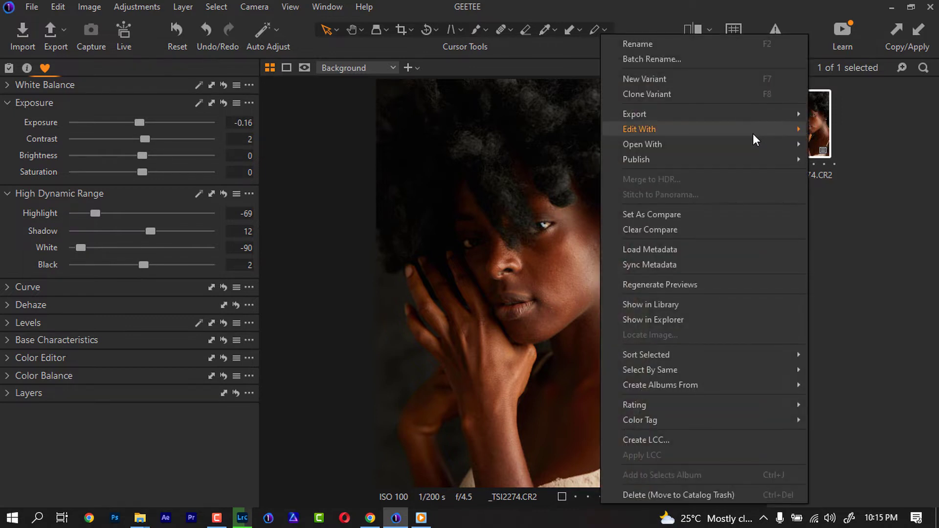
mouse_move(753, 134)
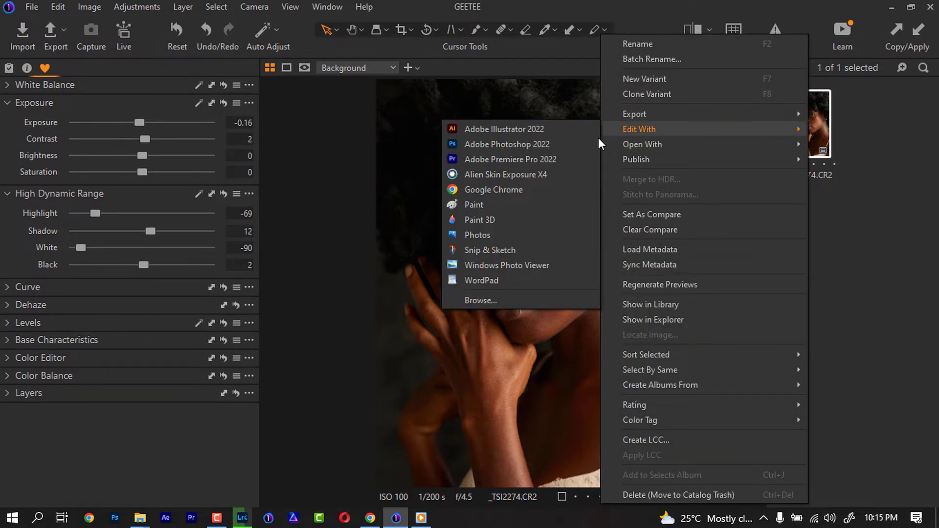
left_click(566, 143)
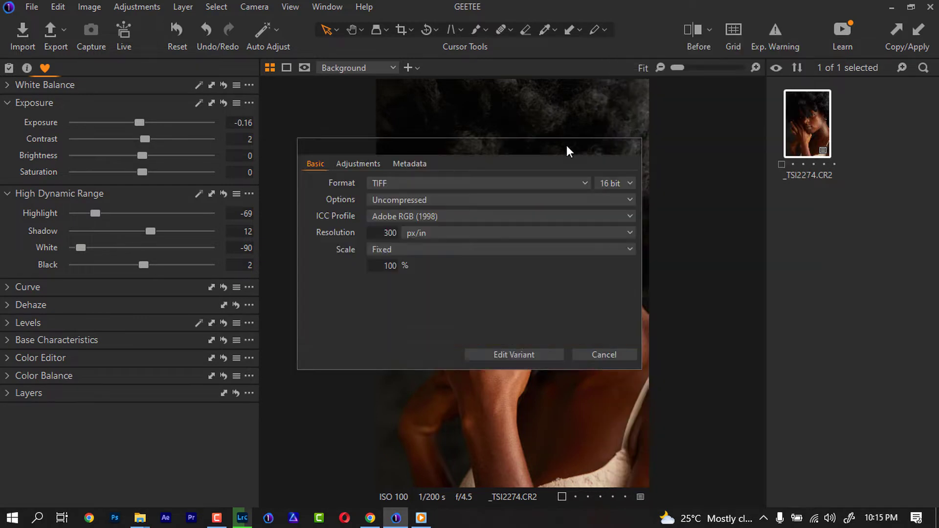
left_click(508, 352)
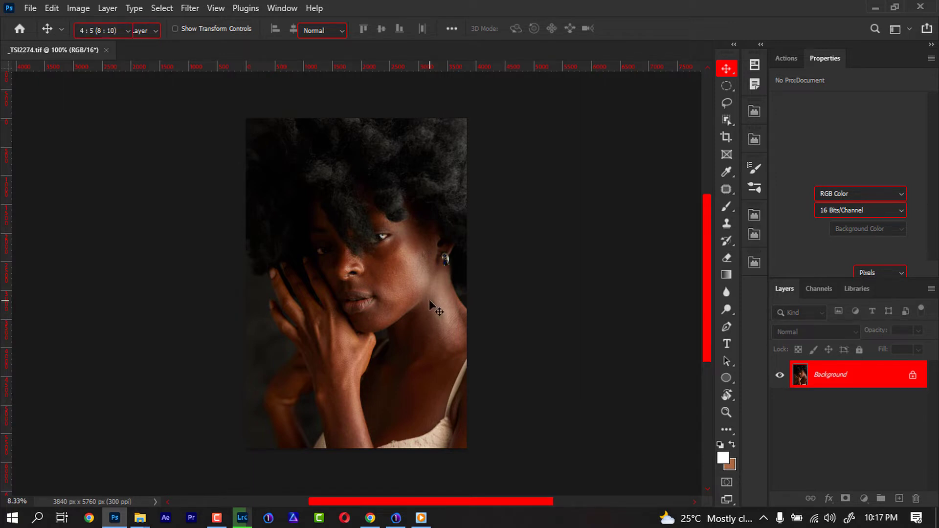
- Crop the portrait to the 4:5 (8:10) ratio at full width, trimming the upper and lower edges
key("c")
left_click_drag(415, 304, 416, 300)
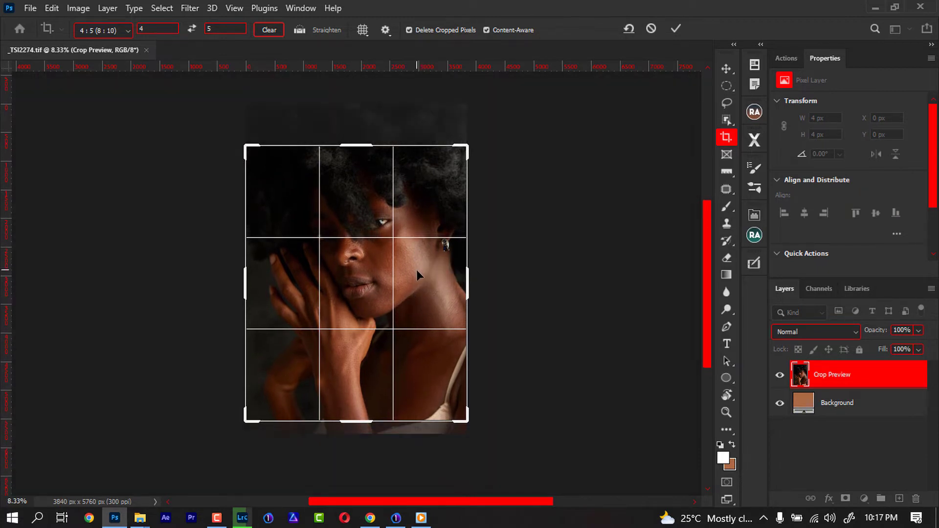
key("Return")
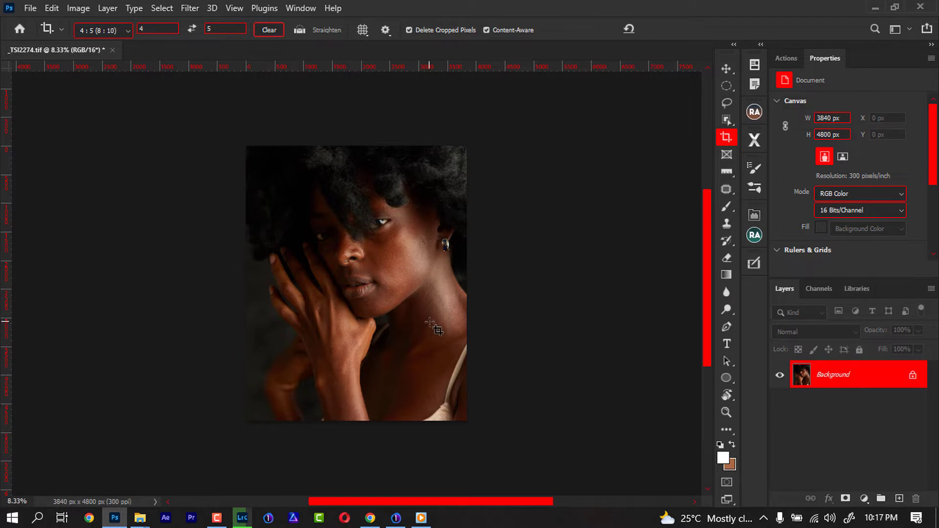
- Retouch blemishes near the ear and on the cheek with the content-aware Spot Healing Brush
key("ctrl+equal")
key("ctrl+equal")
key("ctrl+equal")
key("ctrl+minus")
key("ctrl+minus")
key("ctrl+minus")
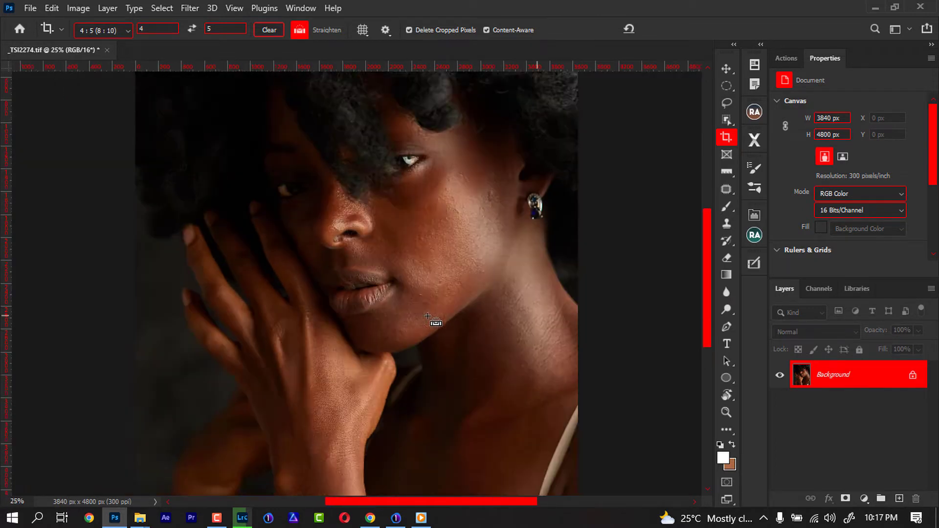
key("ctrl+equal")
key("ctrl+equal")
key("ctrl+equal")
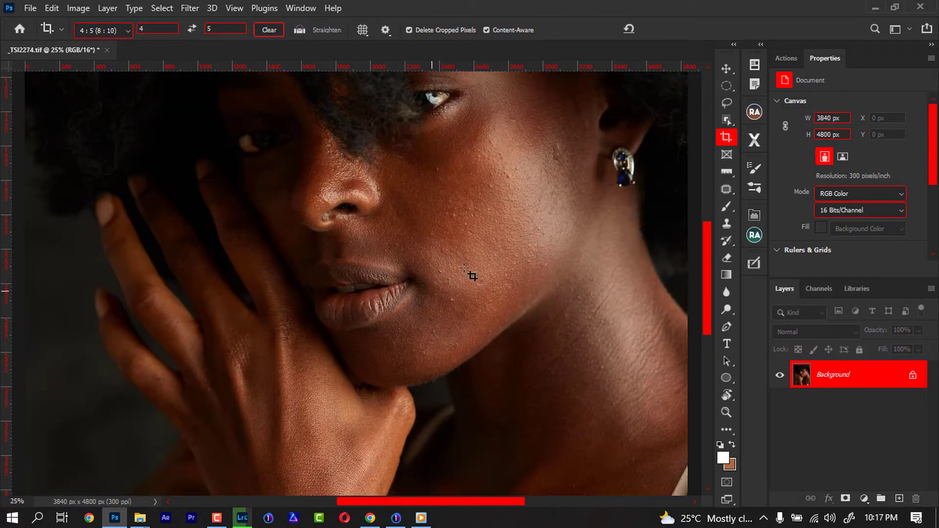
left_click(726, 190)
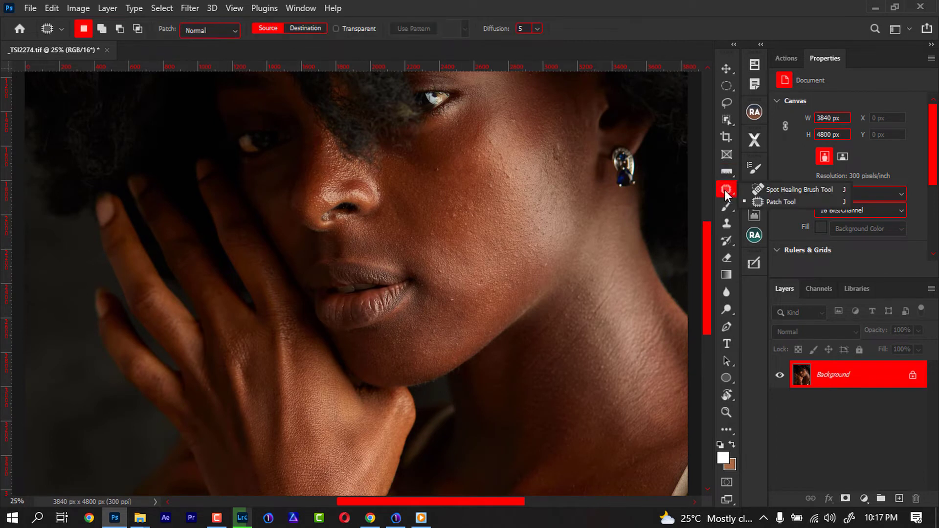
left_click(756, 190)
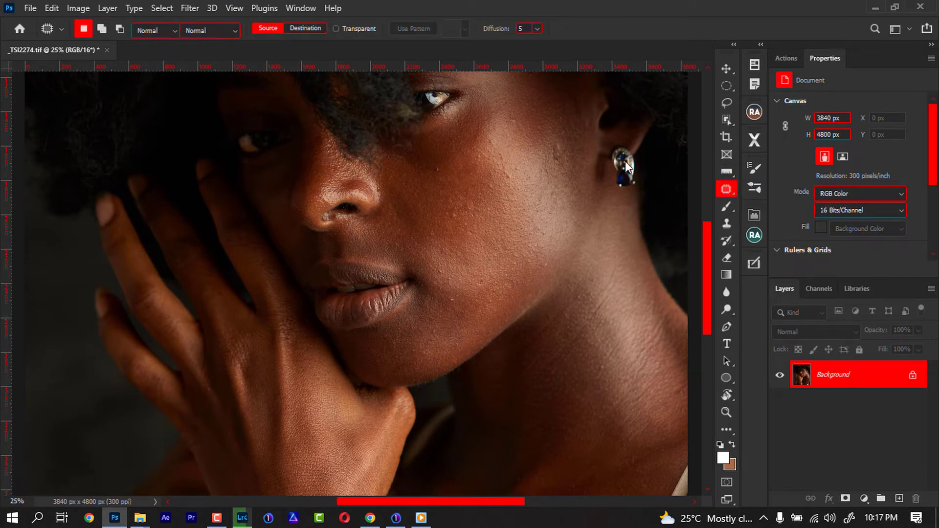
left_click(558, 151)
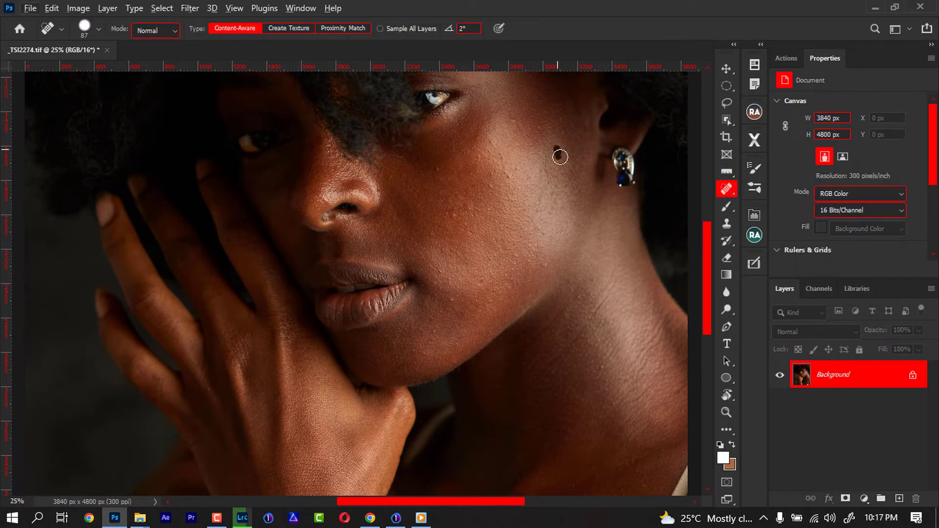
left_click(562, 138)
left_click(490, 186)
- Duplicate the Background layer and keep the Photoshop window maximized
left_click_drag(863, 381, 899, 499)
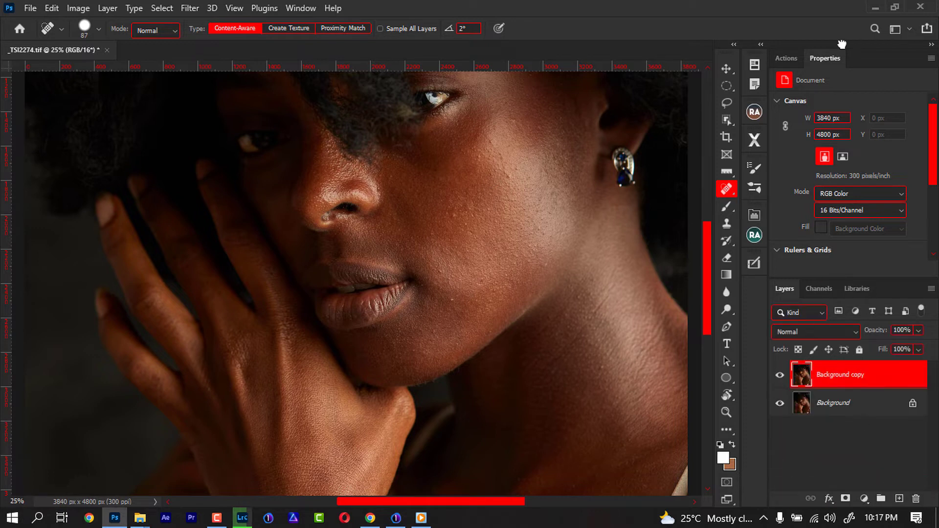
left_click(894, 9)
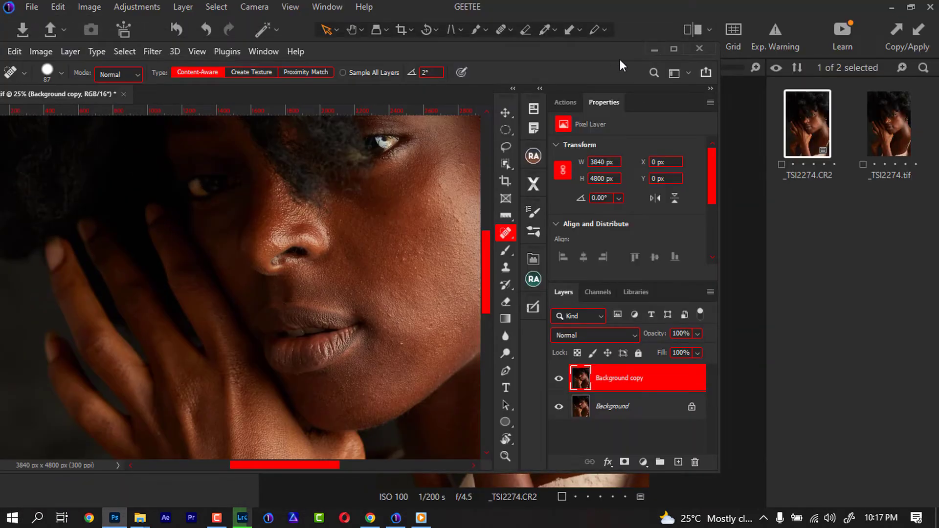
left_click(672, 49)
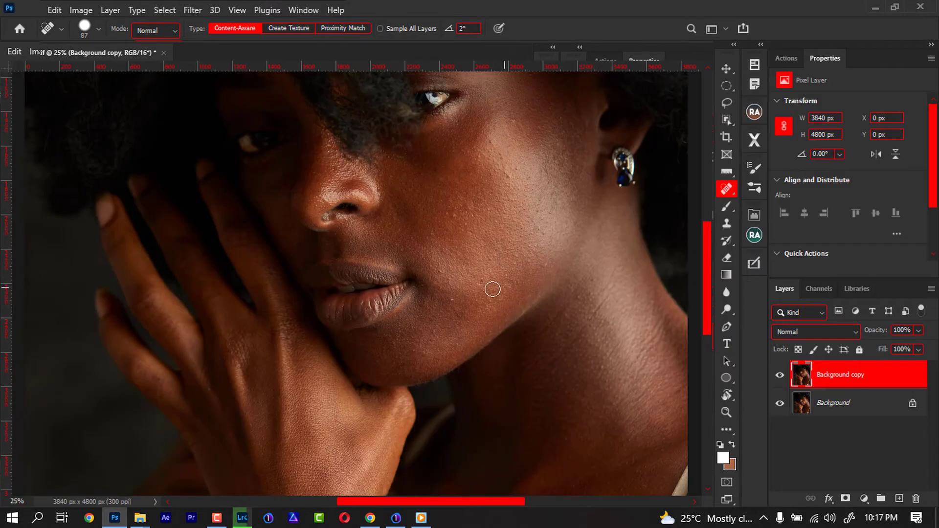
- Remove the blemishes on the cheek, above the upper lip and below the eye on the Background copy layer with the Spot Healing Brush
left_click(481, 277)
left_click(451, 299)
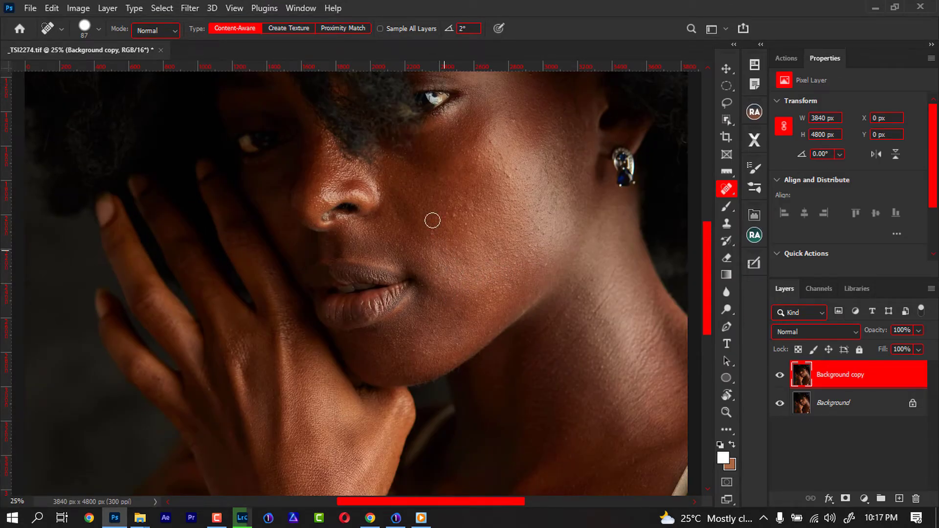
left_click(398, 250)
left_click(391, 247)
left_click(453, 217)
left_click(471, 227)
left_click(506, 170)
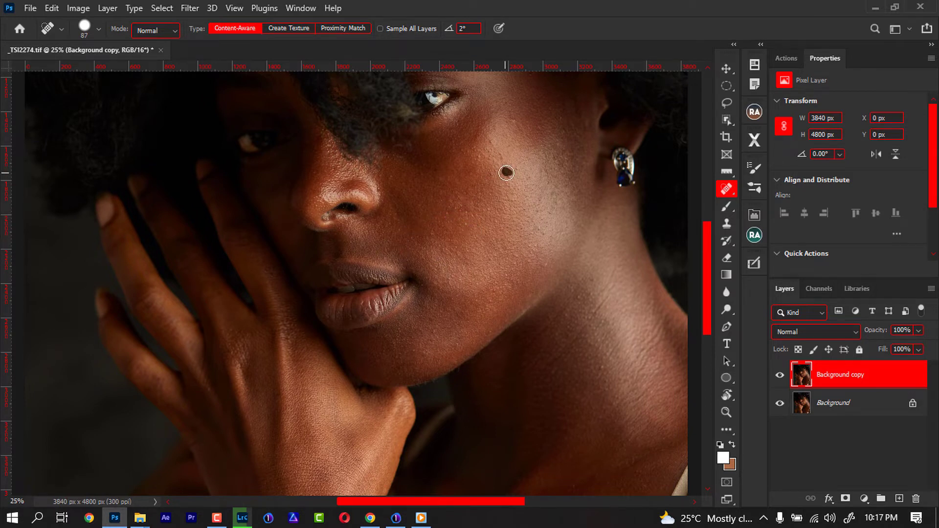
left_click(498, 156)
left_click_drag(502, 222, 520, 313)
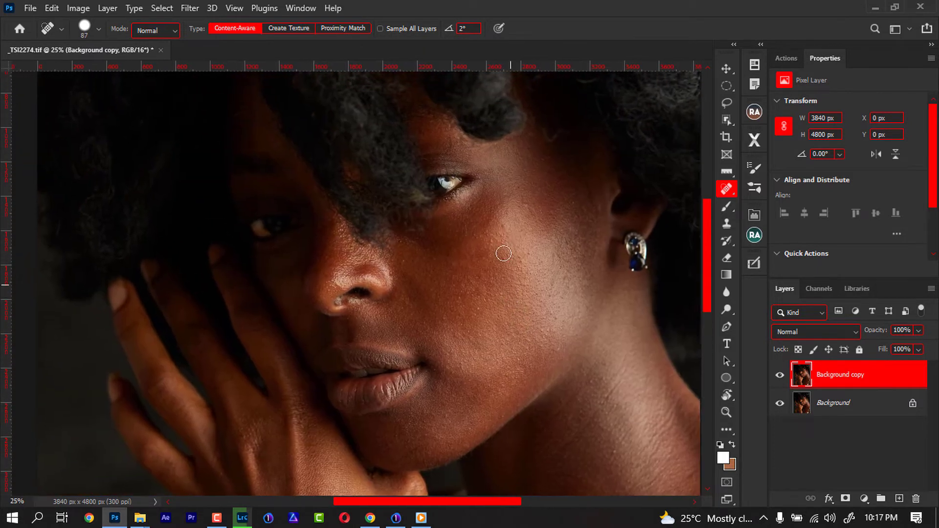
- Build a 2 Median frequency separation from the Background copy with the Ultimate Retouch plugin
scroll(560, 235, "down", 2)
scroll(553, 250, "up", 1)
scroll(553, 251, "up", 1)
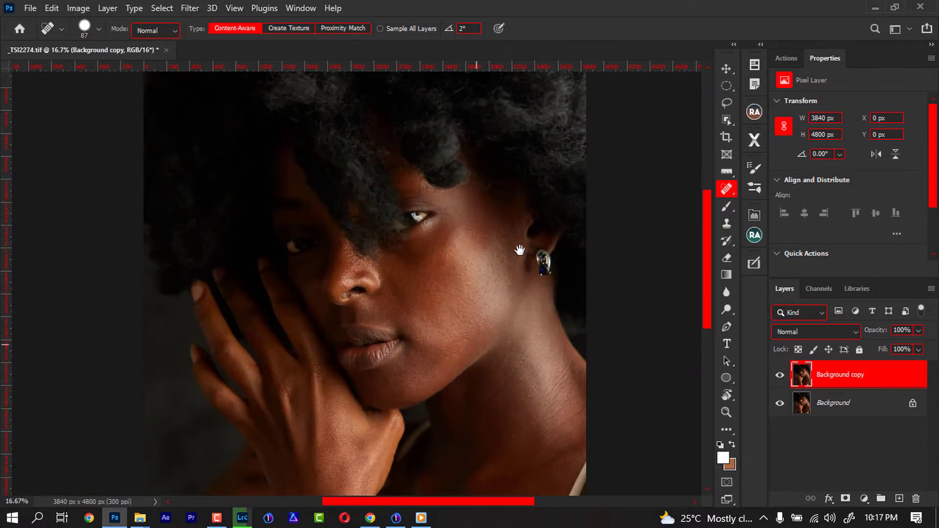
left_click_drag(475, 345, 519, 249)
scroll(522, 252, "down", 2)
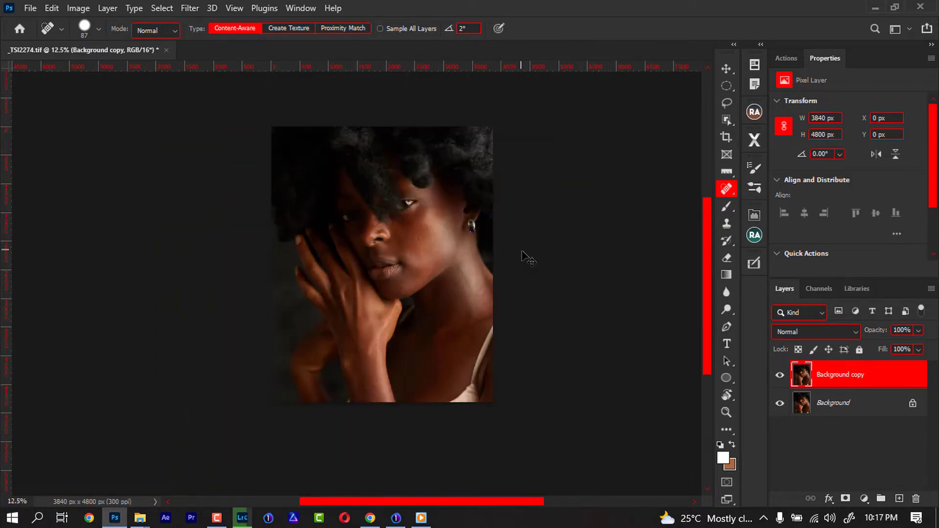
scroll(523, 257, "up", 1)
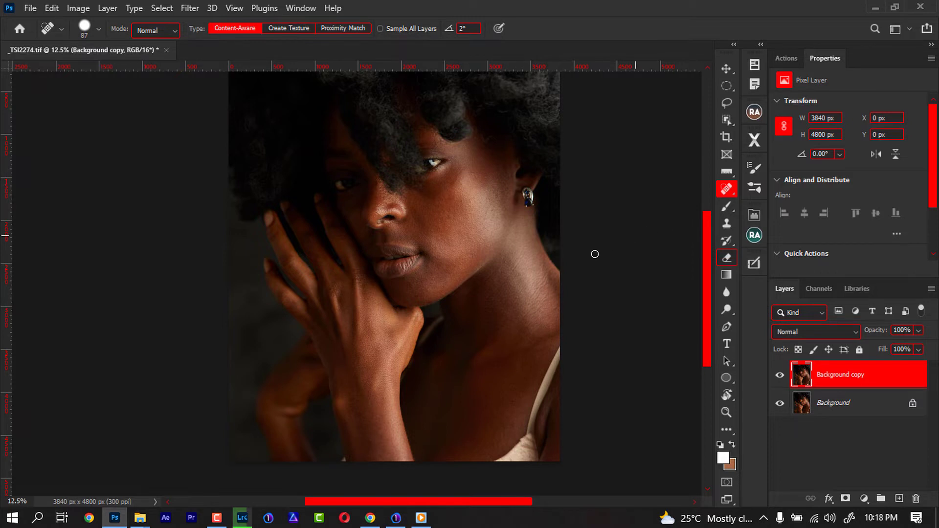
left_click(754, 264)
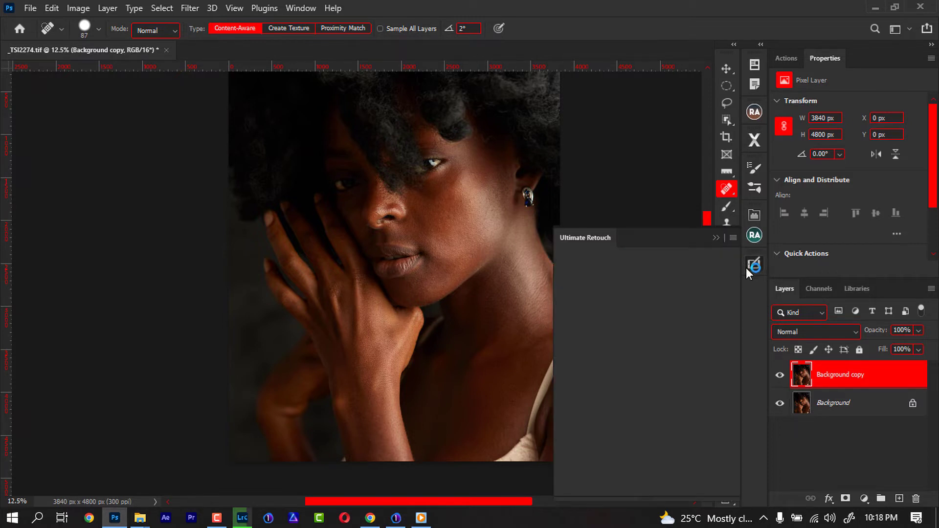
left_click(689, 316)
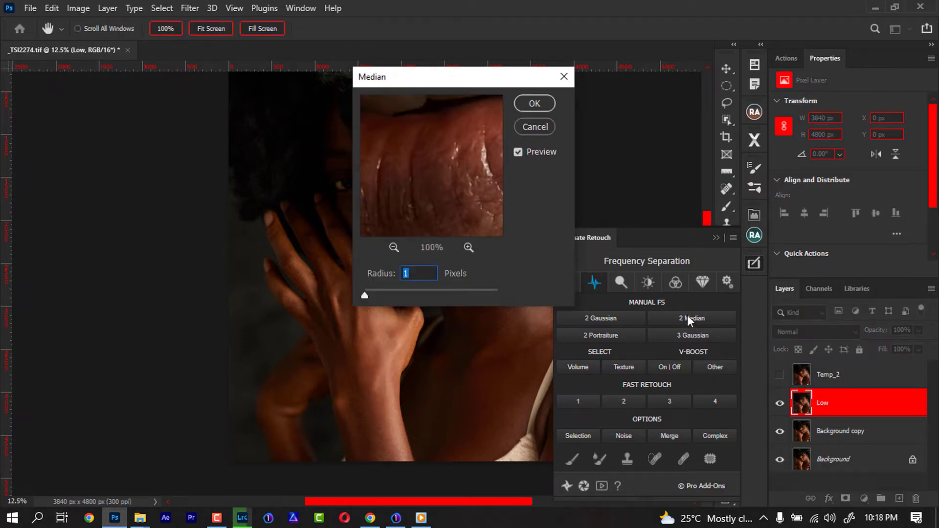
key("Return")
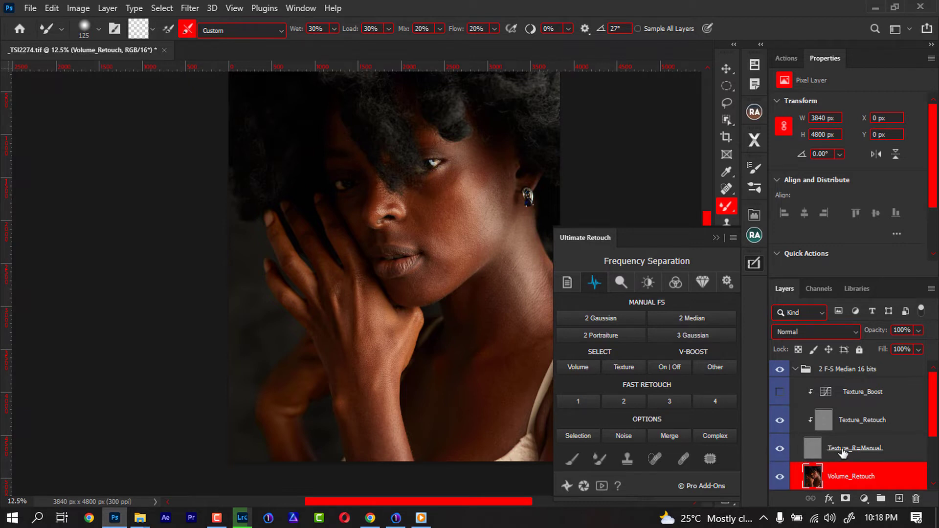
- Hide the Texture_R=Manual layer and blend the cheek and temple tones on Volume_Retouch with a Mixer Brush of about 400 px
left_click(779, 449)
right_click(432, 200, "alt")
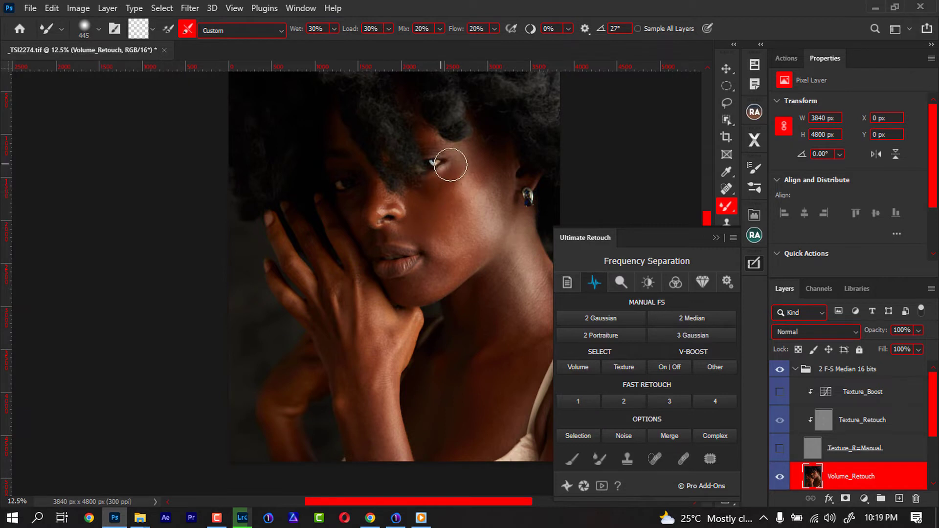
right_click(456, 202, "alt")
key("bracketright")
key("bracketright")
key("bracketright")
mouse_move(430, 206)
left_mouse_down()
mouse_move(471, 157)
mouse_move(496, 187)
mouse_move(461, 155)
mouse_move(497, 195)
mouse_move(471, 243)
mouse_move(488, 224)
mouse_move(476, 227)
mouse_move(473, 197)
mouse_move(444, 251)
mouse_move(454, 252)
mouse_move(453, 202)
mouse_move(466, 243)
mouse_move(439, 281)
mouse_move(442, 264)
mouse_move(468, 252)
mouse_move(439, 274)
mouse_move(471, 247)
mouse_move(450, 266)
mouse_move(468, 190)
mouse_move(483, 209)
mouse_move(458, 250)
mouse_move(467, 232)
left_mouse_up()
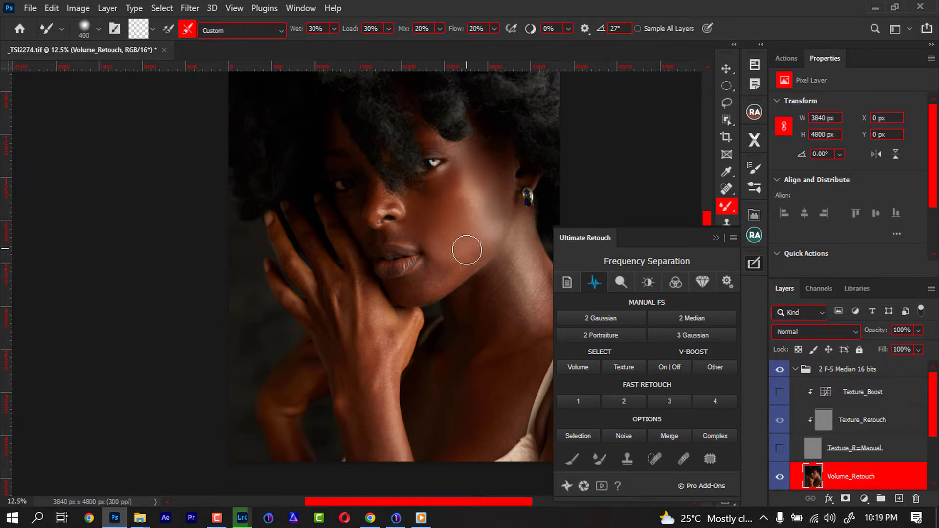
mouse_move(459, 251)
left_mouse_down()
mouse_move(461, 278)
mouse_move(464, 262)
mouse_move(497, 284)
mouse_move(499, 274)
mouse_move(474, 289)
mouse_move(477, 296)
mouse_move(464, 295)
mouse_move(464, 259)
mouse_move(475, 251)
mouse_move(452, 273)
mouse_move(463, 262)
mouse_move(442, 275)
mouse_move(436, 268)
mouse_move(471, 238)
mouse_move(465, 198)
mouse_move(439, 247)
mouse_move(427, 245)
mouse_move(479, 237)
mouse_move(471, 253)
mouse_move(482, 241)
mouse_move(455, 242)
left_mouse_up()
- Even out the tones on the lower cheek, around the nose and on the hand, reducing the Mixer Brush to 200 px
key("bracketright")
key("bracketright")
key("bracketright")
key("bracketleft")
key("bracketleft")
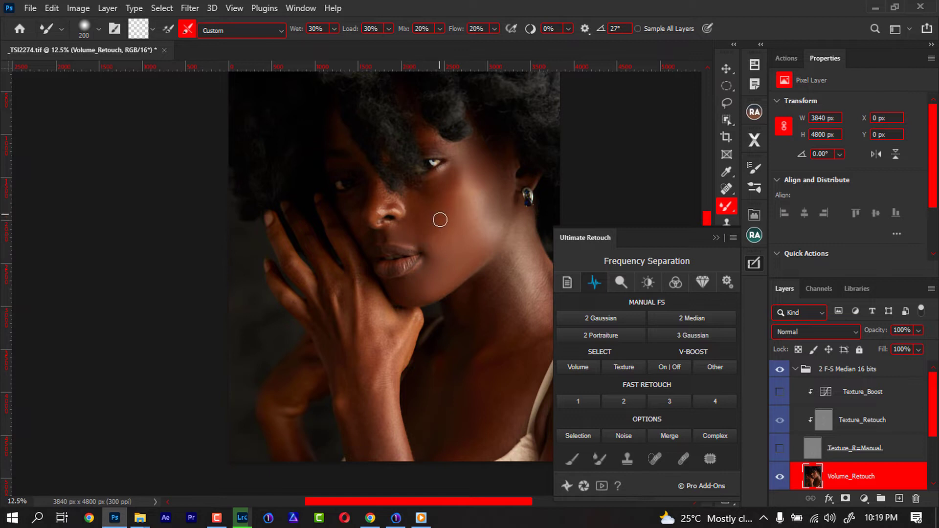
key("bracketleft")
key("bracketright")
key("bracketright")
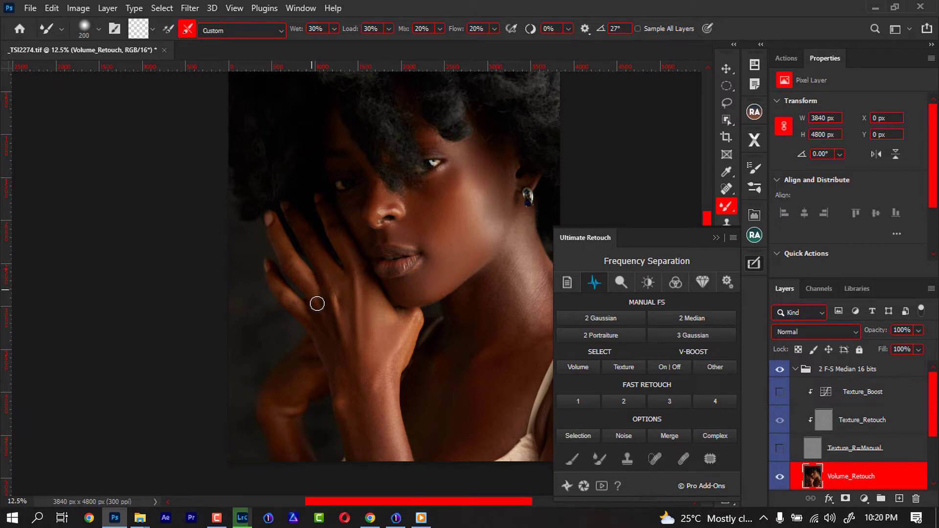
- Blend the tones of the hand, forearm and jawline on Volume_Retouch with a Mixer Brush of about 300 px
key("bracketleft")
key("bracketright")
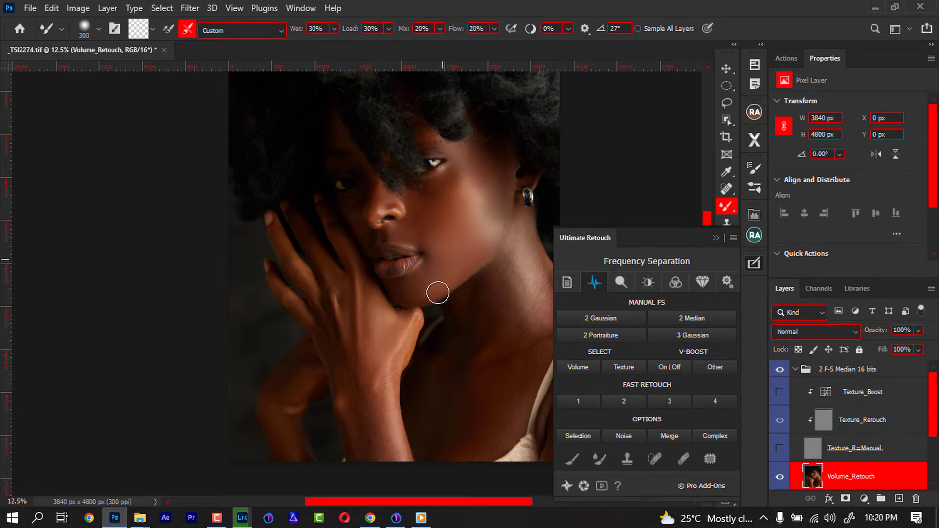
key("bracketleft")
key("bracketleft")
key("bracketright")
key("bracketright")
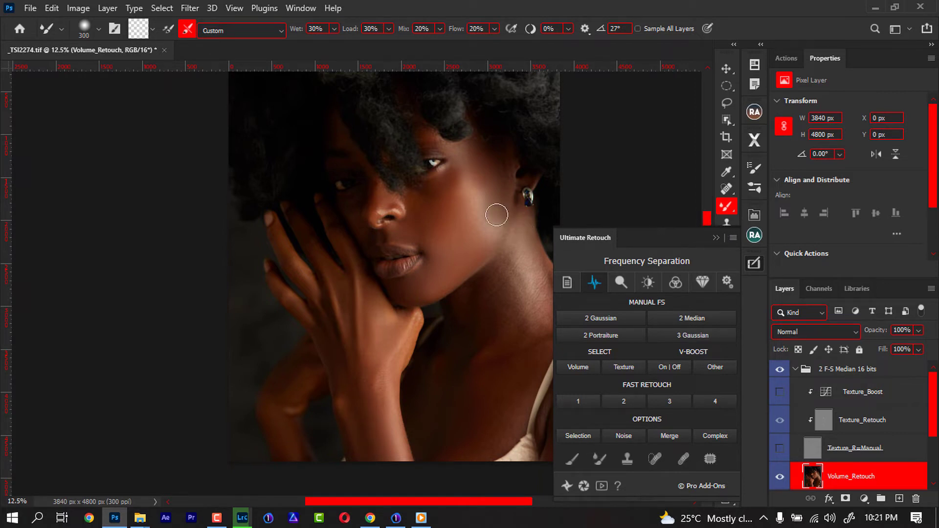
- Collapse the Ultimate Retouch panel and smooth the light transitions on the neck with a Mixer Brush of about 400 px
key("bracketright")
key("bracketright")
key("bracketright")
key("bracketright")
left_click(716, 239)
key("bracketleft")
key("bracketleft")
key("bracketleft")
key("bracketleft")
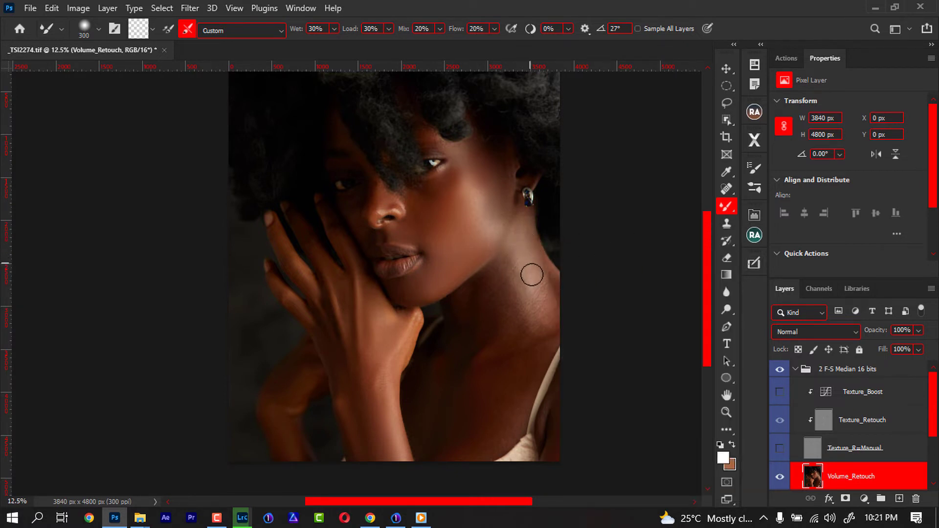
key("bracketright")
key("bracketright")
mouse_move(509, 300)
left_mouse_down()
mouse_move(514, 279)
mouse_move(524, 322)
mouse_move(536, 328)
left_mouse_up()
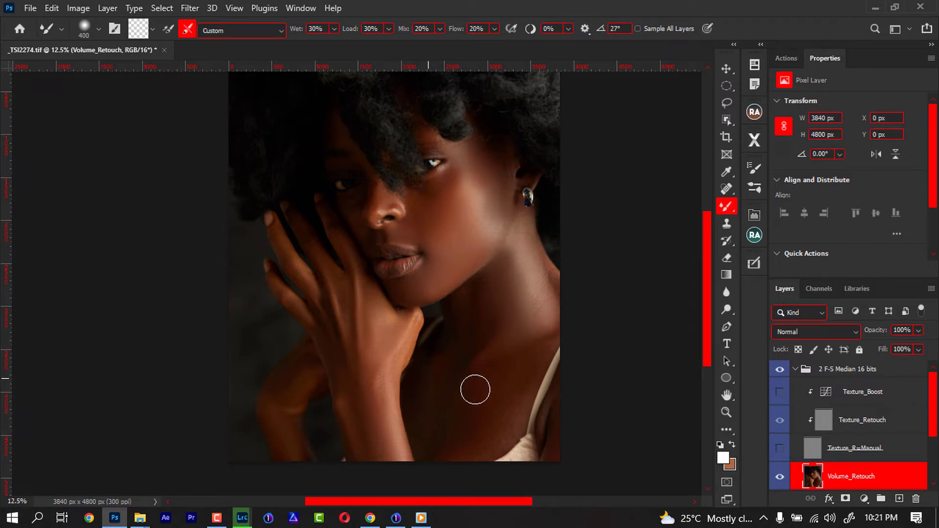
- Blend the chest, shoulder, wrist and back of the hand, varying the Mixer Brush between 500 and 200 px
key("bracketright")
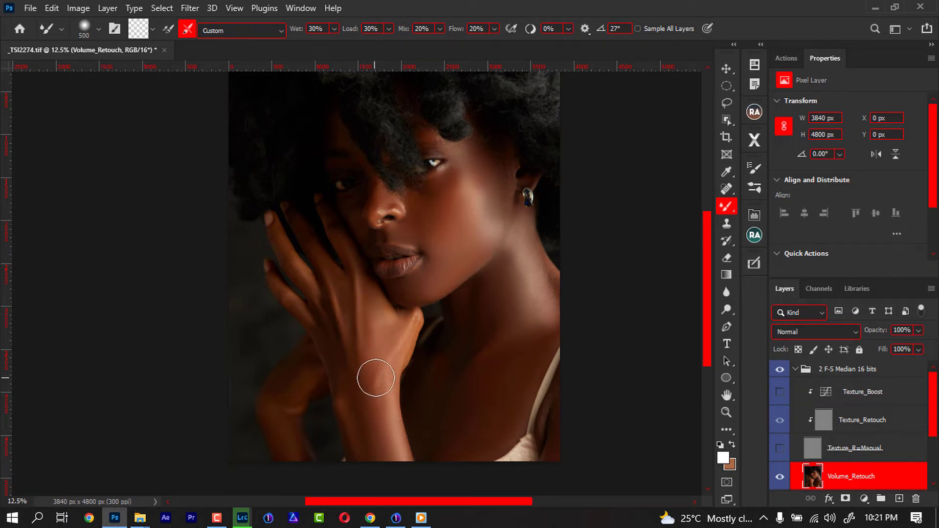
key("bracketleft")
key("bracketleft")
key("bracketleft")
key("bracketleft")
key("bracketright")
key("bracketright")
key("bracketright")
key("bracketleft")
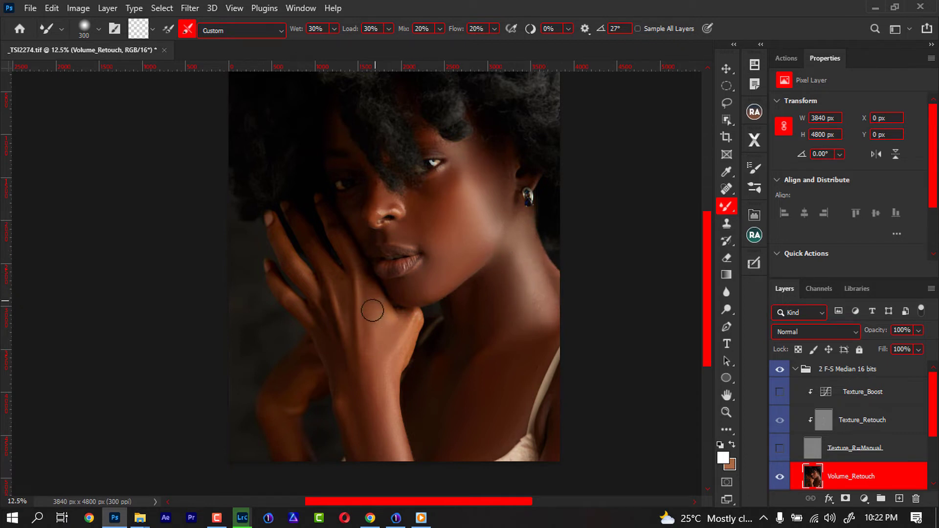
key("bracketleft")
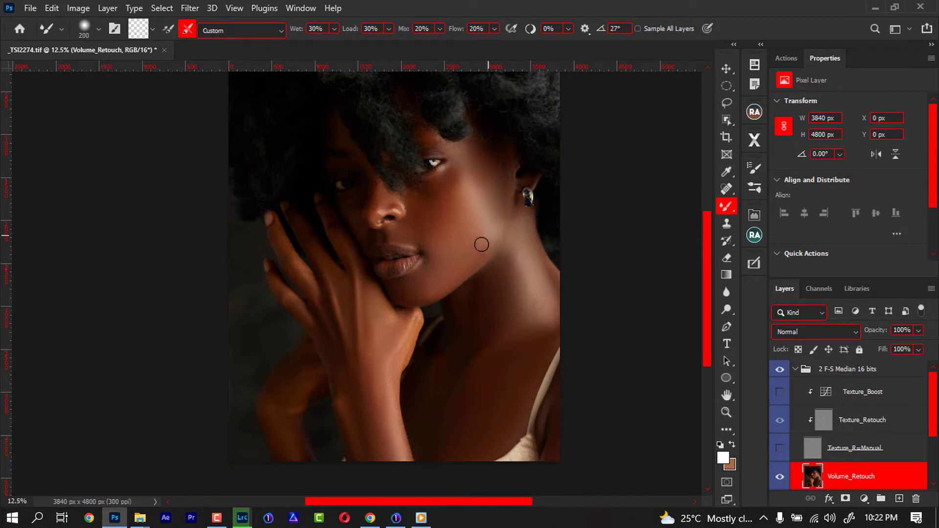
- Refine the tonal transitions on the cheek and beside the nose on Volume_Retouch, using Mixer Brush sizes down to 150 px
key("bracketright")
key("bracketright")
key("bracketright")
key("bracketright")
key("bracketright")
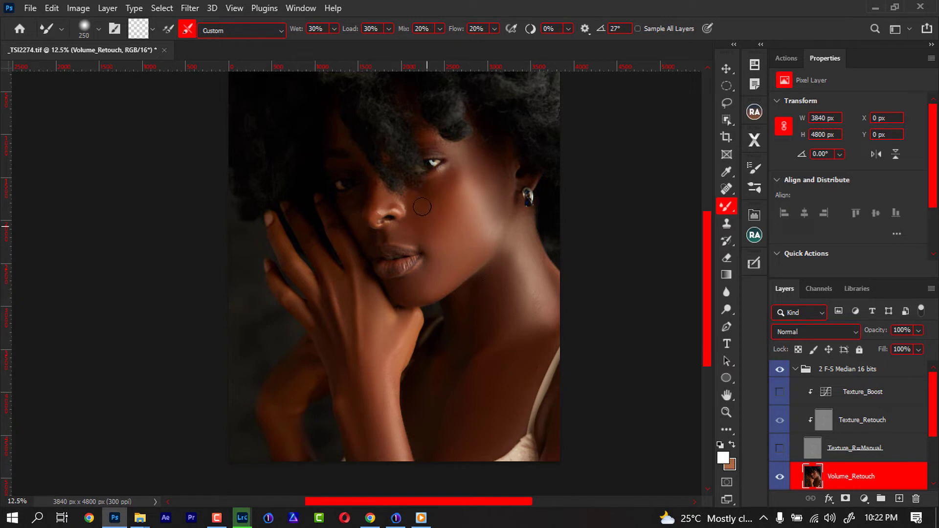
key("bracketright")
key("bracketleft")
key("bracketleft")
key("bracketleft")
- Show the Texture_R=Manual layer and compare the portrait with and without the 2 F-S Median 16 bits group
left_click(781, 449)
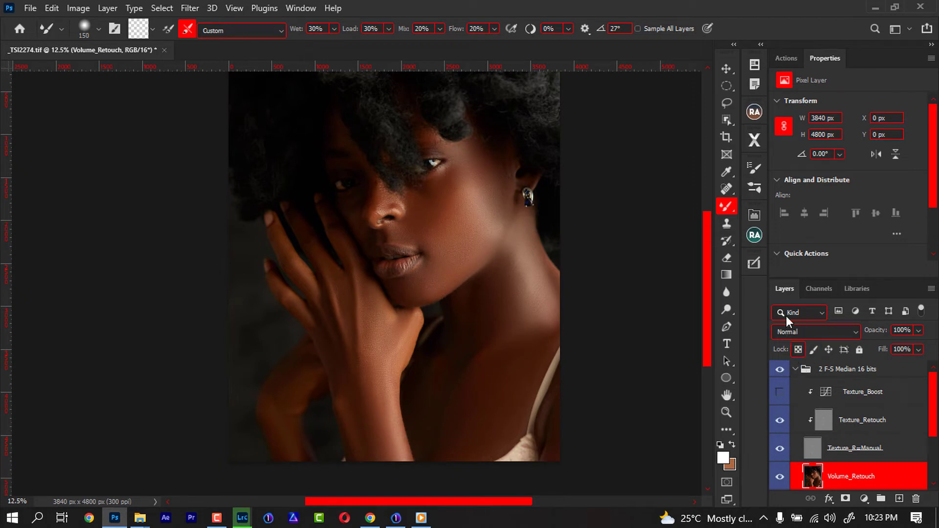
left_click(781, 371)
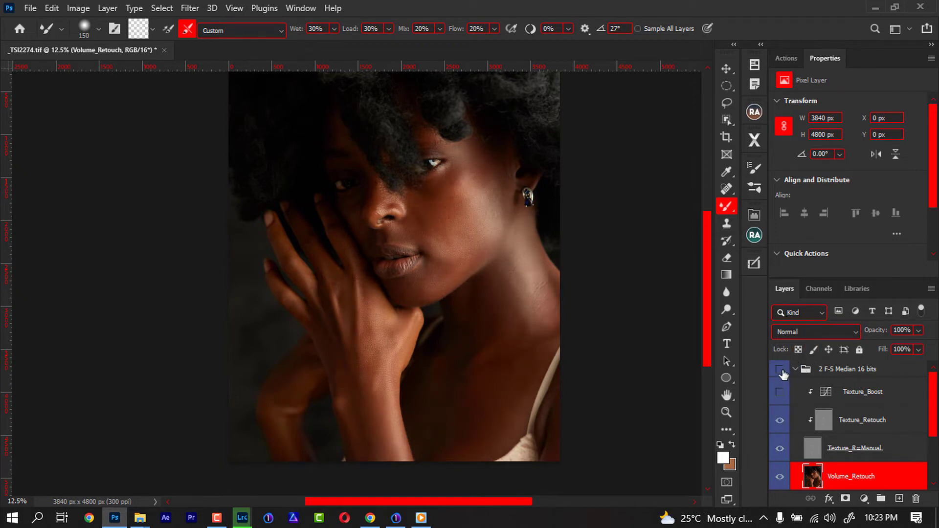
left_click(781, 371)
left_click(782, 372)
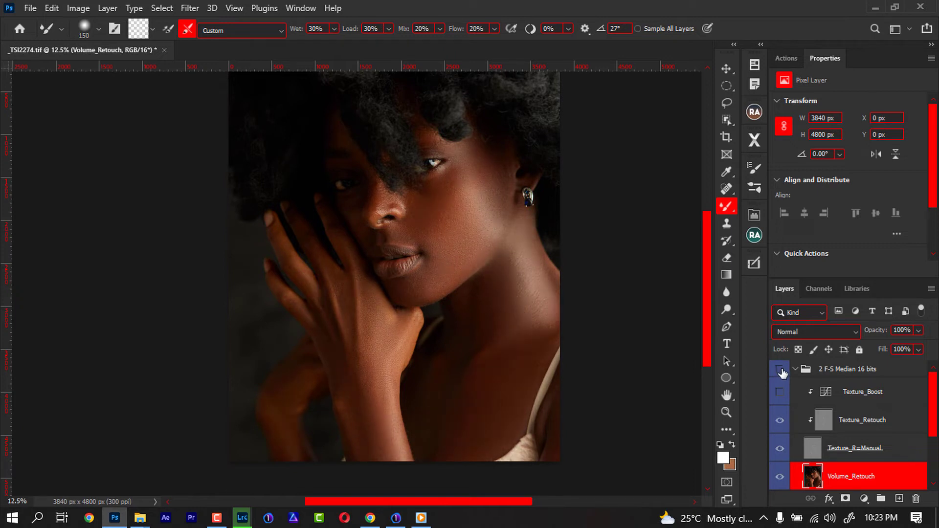
left_click(781, 371)
- Rotate the canvas view to -159° and duplicate the Volume_Retouch layer
key("r")
left_click_drag(361, 161, 487, 380)
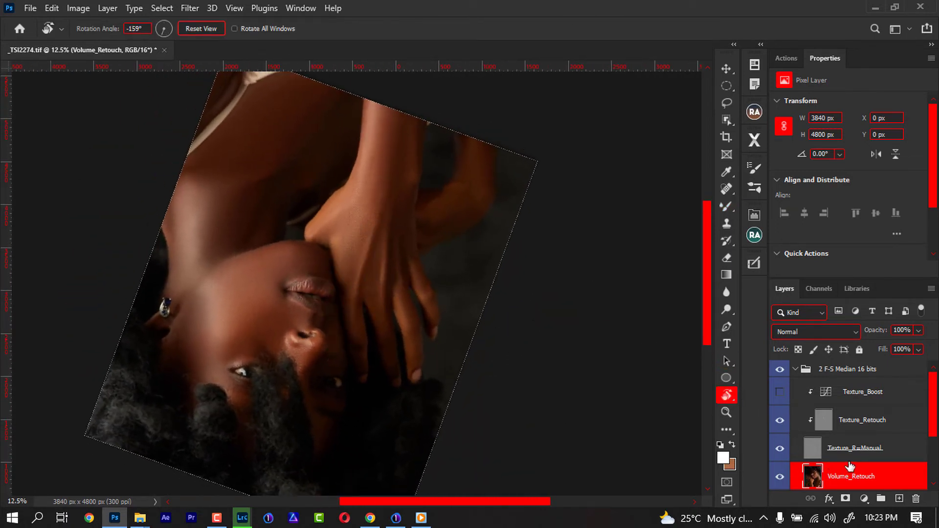
scroll(914, 429, "down", 2)
key("ctrl+j")
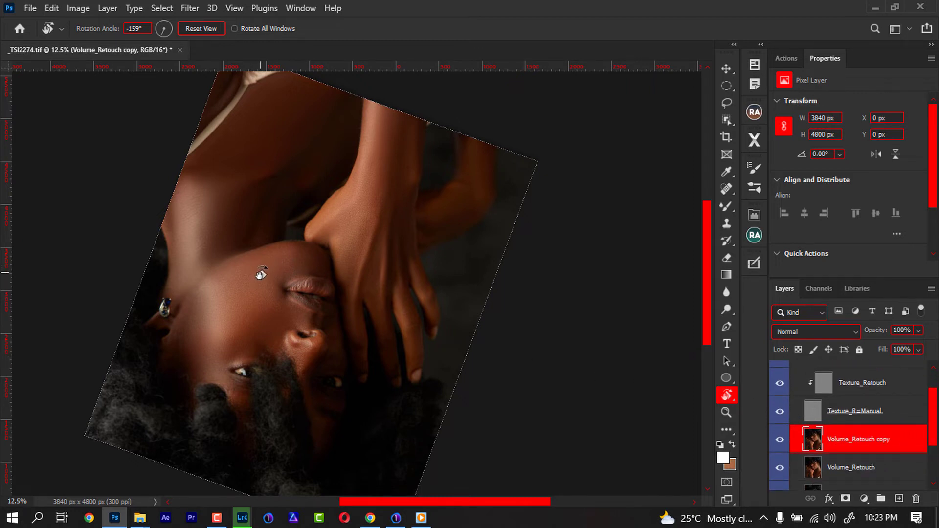
- Hide the Texture_R=Manual layer and blend the hand and forearm on the Volume_Retouch copy with a 300 px Mixer Brush
key("b")
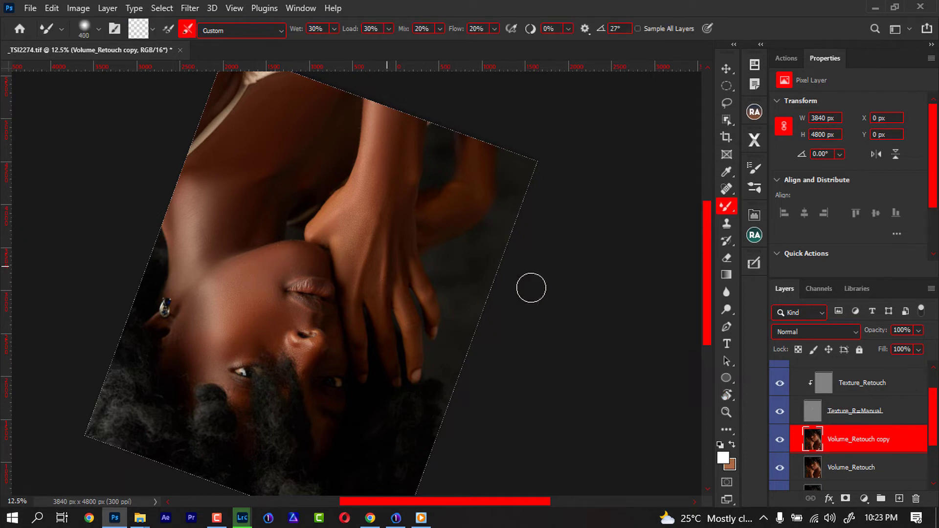
key("bracketleft")
key("bracketleft")
left_click(780, 413)
key("bracketright")
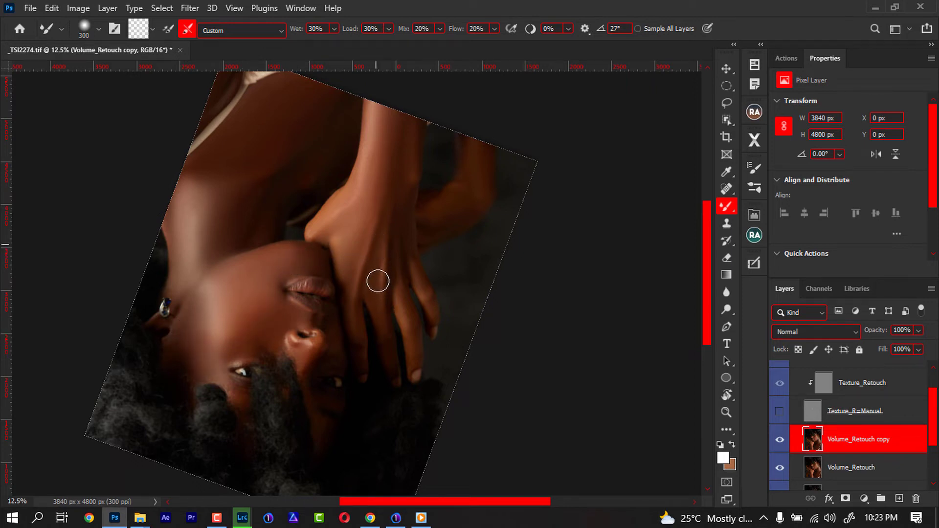
- Smooth the fingers and the darker rear arm on the Volume_Retouch copy, enlarging the Mixer Brush to about 500 px
key("bracketleft")
key("bracketleft")
key("bracketleft")
key("bracketright")
key("bracketright")
key("bracketright")
key("bracketright")
key("bracketright")
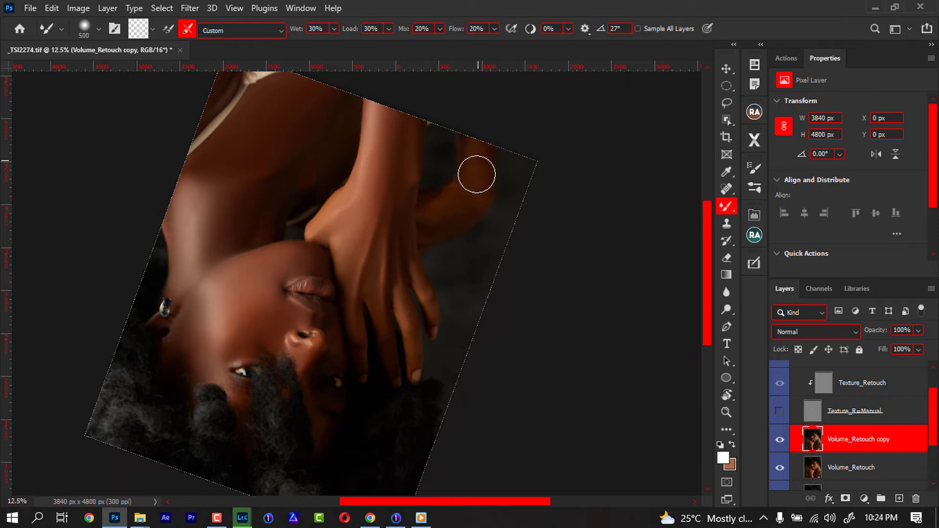
key("bracketleft")
- Reset the canvas rotation and compare the portrait with and without the Volume_Retouch copy layer
key("e")
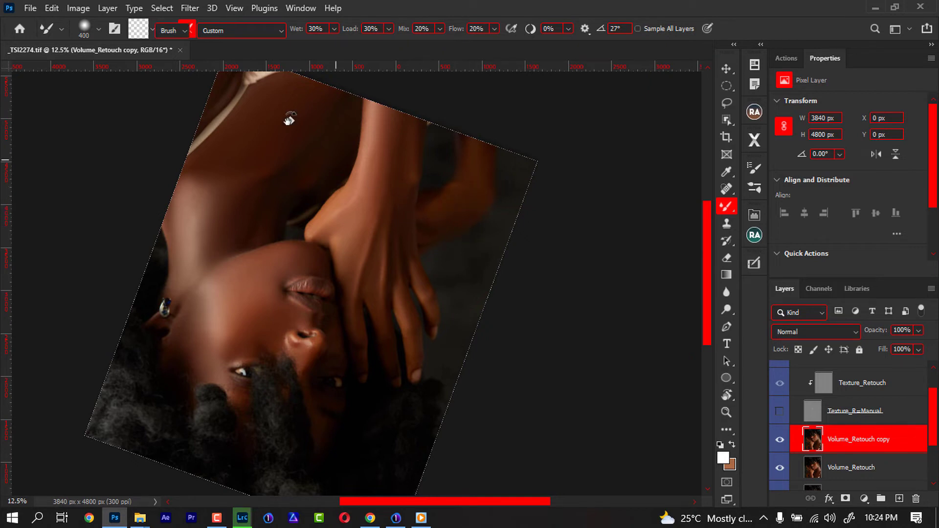
key("r")
left_click(209, 29)
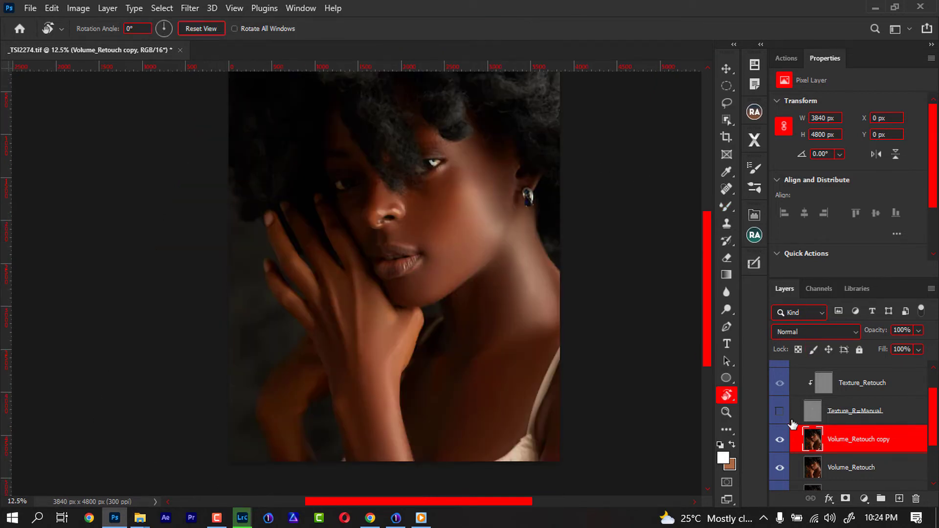
left_click(781, 439)
left_click(781, 440)
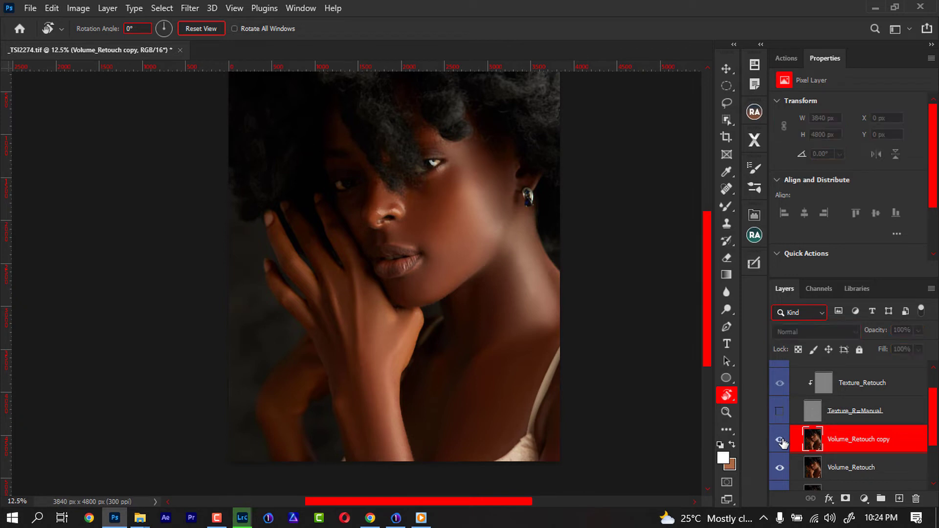
left_click(781, 440)
left_click(781, 439)
left_click(781, 440)
left_click(781, 440)
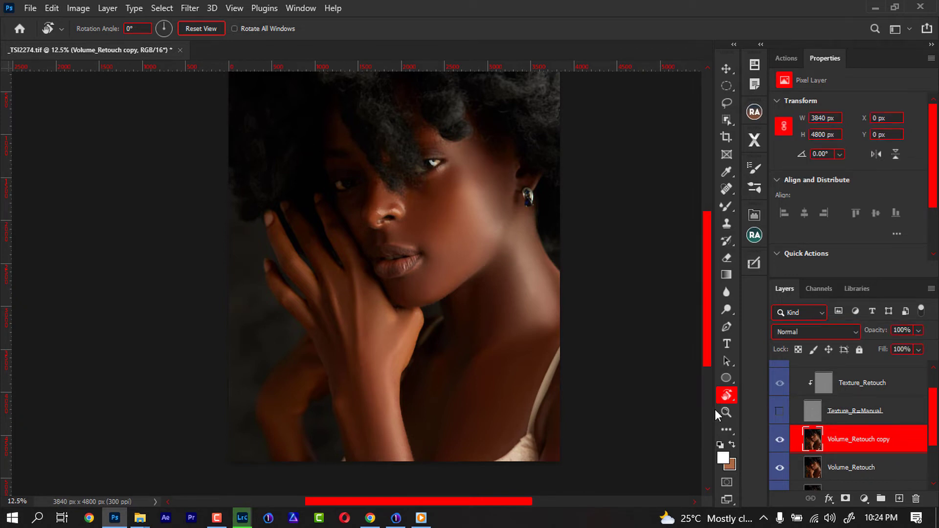
- Blend the chin and remaining facial tones on the Volume_Retouch copy, varying the Mixer Brush size from 90 px to about 250 px
key("b")
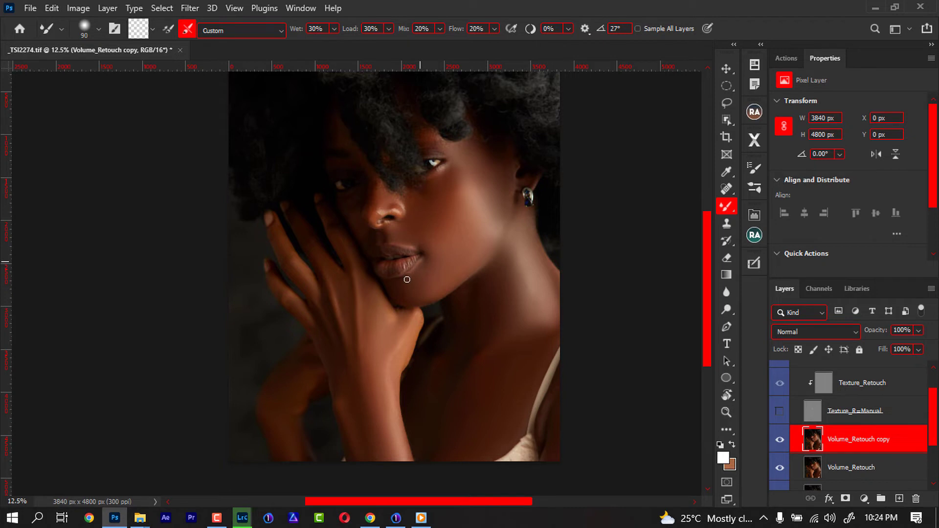
key("bracketright")
key("bracketright")
key("bracketright")
key("bracketright")
key("bracketright")
key("bracketleft")
key("bracketleft")
key("bracketleft")
key("bracketleft")
key("bracketright")
key("bracketright")
key("bracketright")
key("bracketright")
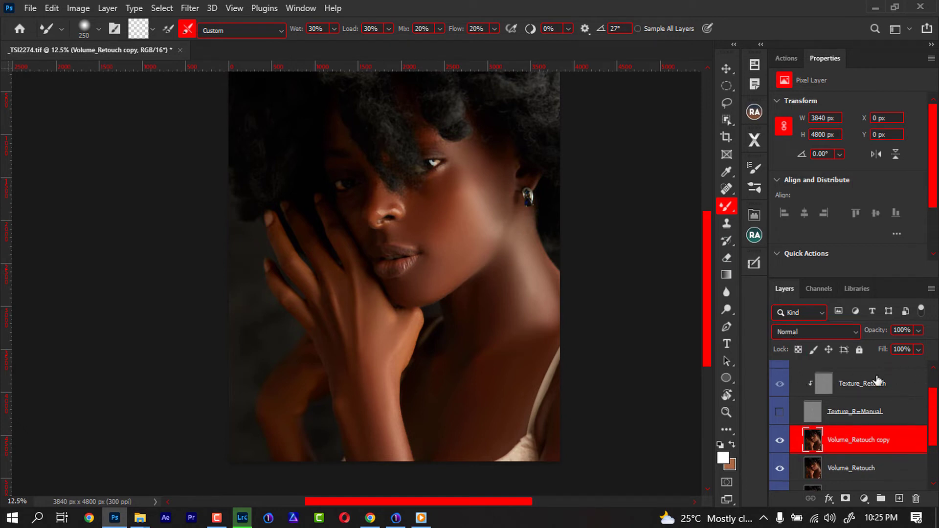
- Compare the portrait with and without the 2 F-S Median 16 bits group and the Volume_Retouch copy layer
left_click_drag(934, 397, 933, 380)
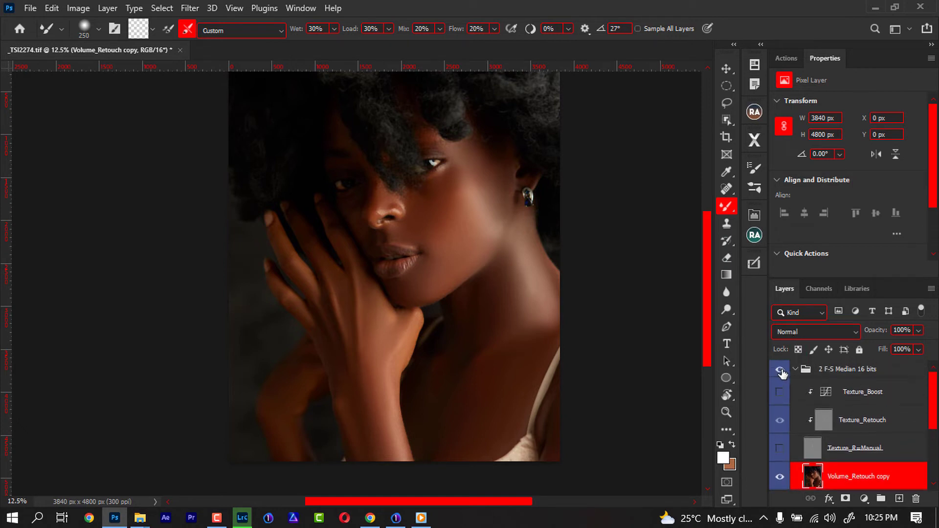
left_click(780, 370)
left_click(781, 371)
left_click(780, 478)
left_click(781, 479)
left_click(780, 479)
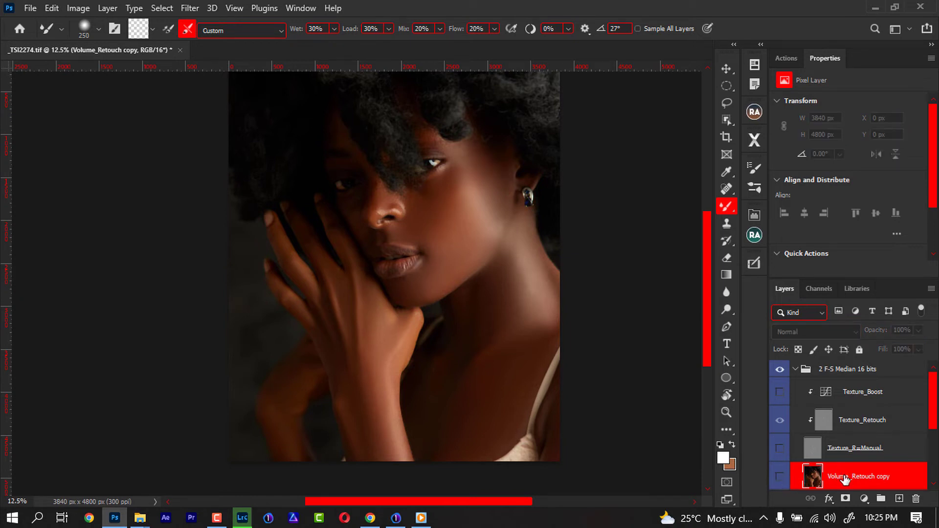
- Add a layer mask to Volume_Retouch copy and erase beside the mouth on the layer's pixels with a 370 px Eraser
scroll(934, 418, "down", 2)
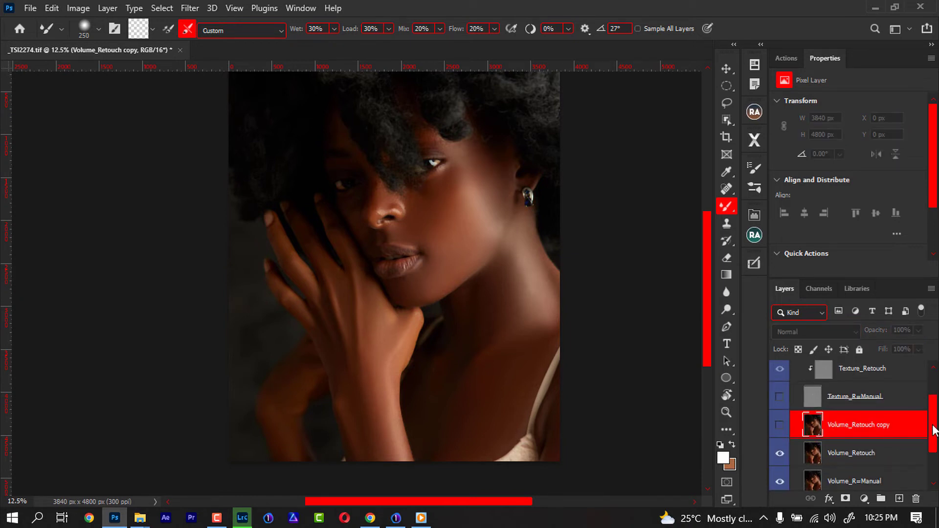
scroll(842, 425, "down", 1)
left_click(845, 498)
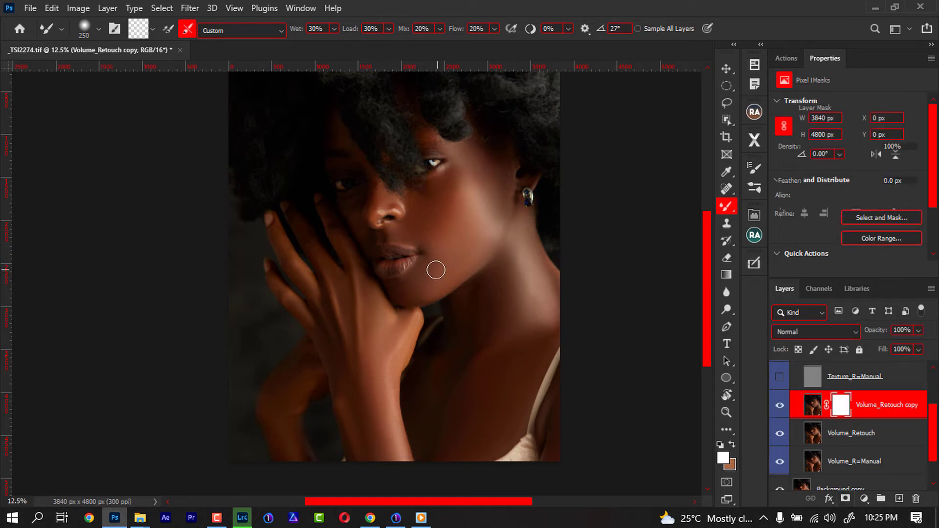
key("e")
key("ctrl+2")
left_click_drag(426, 257, 448, 257)
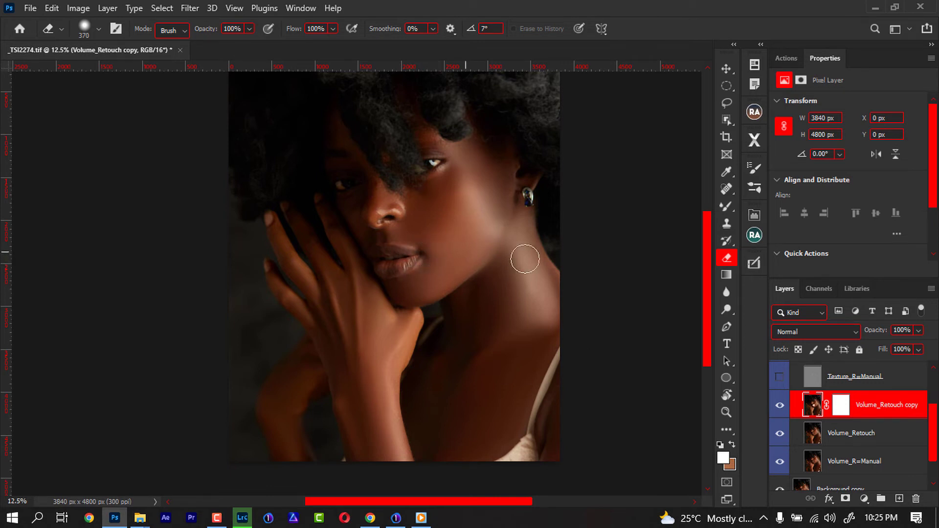
- Merge Volume_Retouch copy with Volume_Retouch and duplicate the merged layer
left_click(862, 436, "shift")
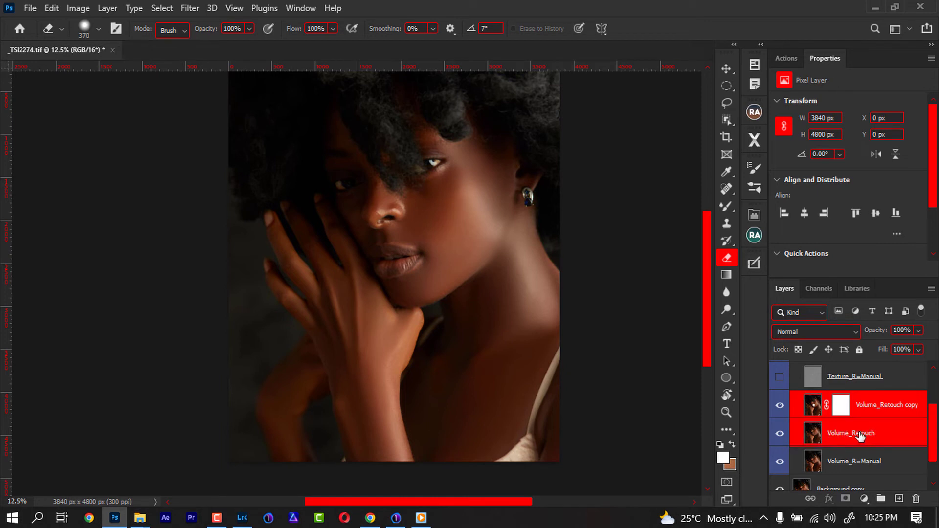
key("ctrl+e")
key("ctrl+j")
- Blend the facial tones around the mouth and cheek on Volume_Retouch copy 2 with the Mixer Brush, enlarging it to 400 px
key("bracketleft")
key("bracketleft")
key("bracketleft")
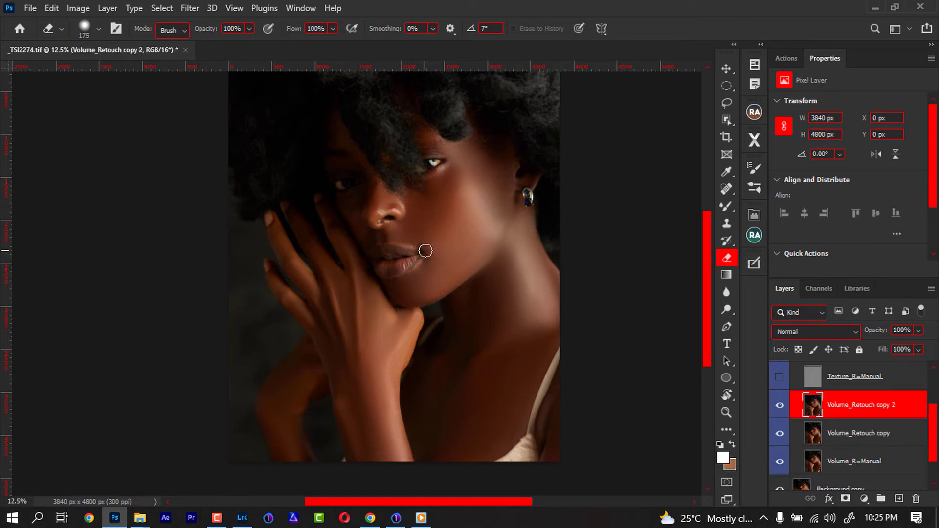
key("b")
key("bracketleft")
key("bracketleft")
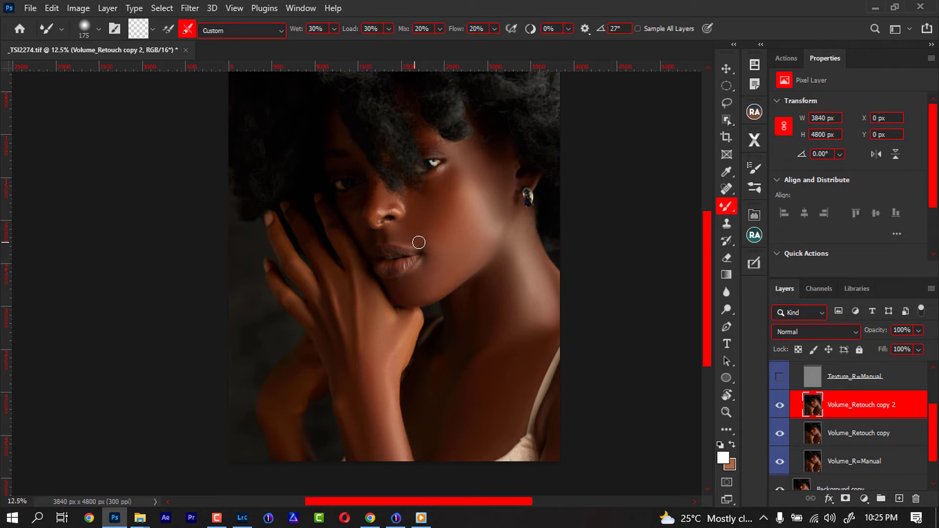
key("bracketright")
key("bracketright")
key("bracketright")
key("bracketright")
- Merge Volume_Retouch copy 2, Volume_Retouch copy and Volume_R=Manual into one layer and show the Texture_R=Manual layer
left_click(868, 460, "shift")
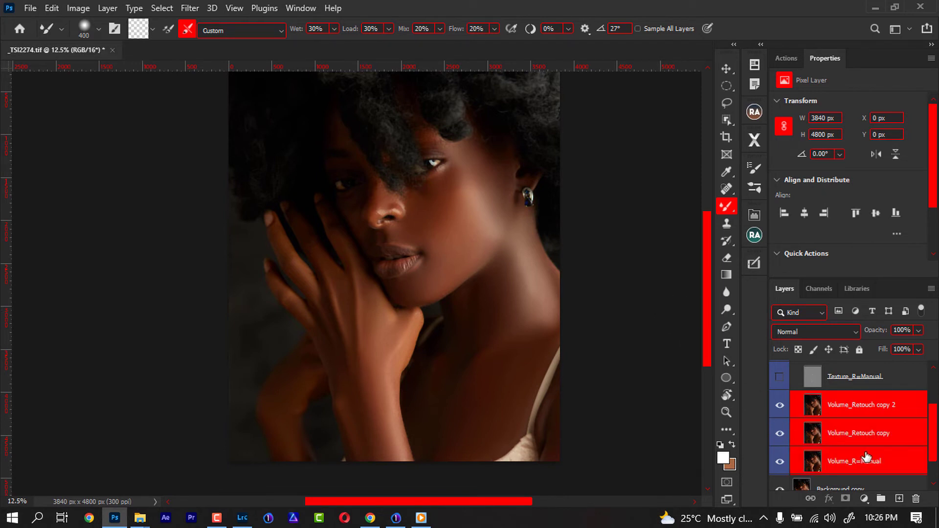
key("ctrl+e")
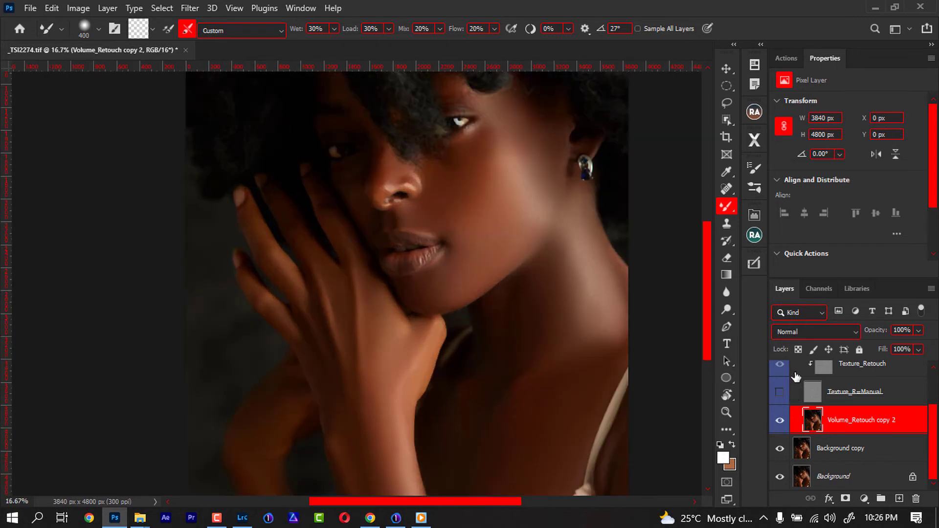
left_click(780, 389)
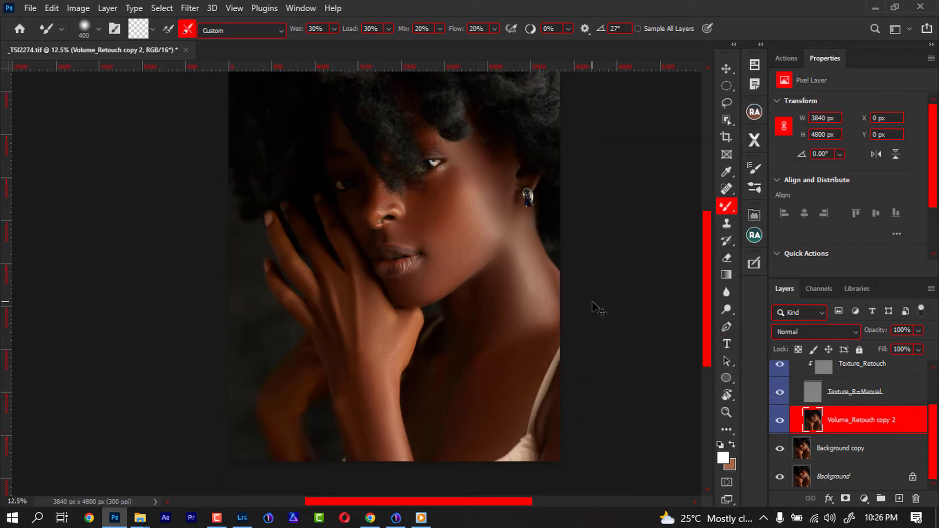
- Examine the smoothed skin together with its texture, both close up and across the whole portrait
key("ctrl+plus")
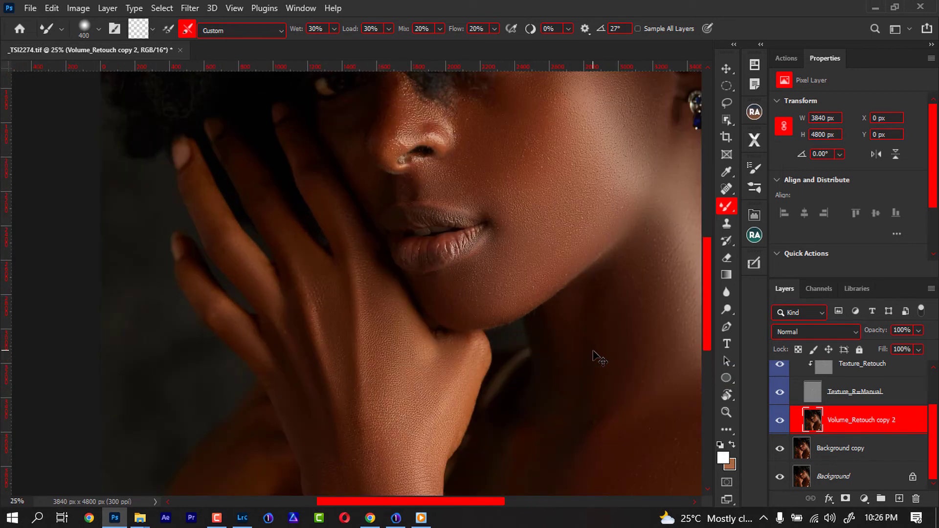
key("ctrl+minus")
key("ctrl+minus")
key("ctrl+minus")
key("ctrl+minus")
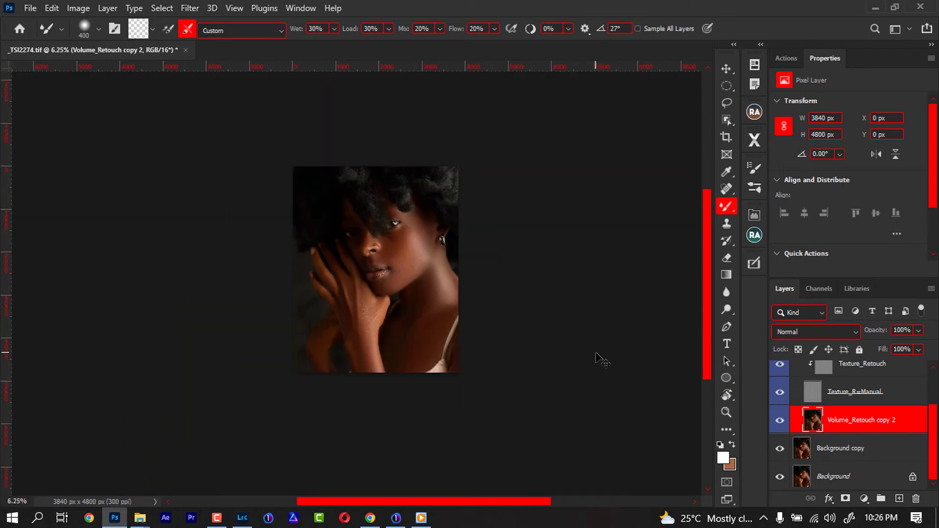
key("ctrl+plus")
key("ctrl+plus")
key("ctrl+plus")
key("ctrl+minus")
key("ctrl+minus")
key("ctrl+minus")
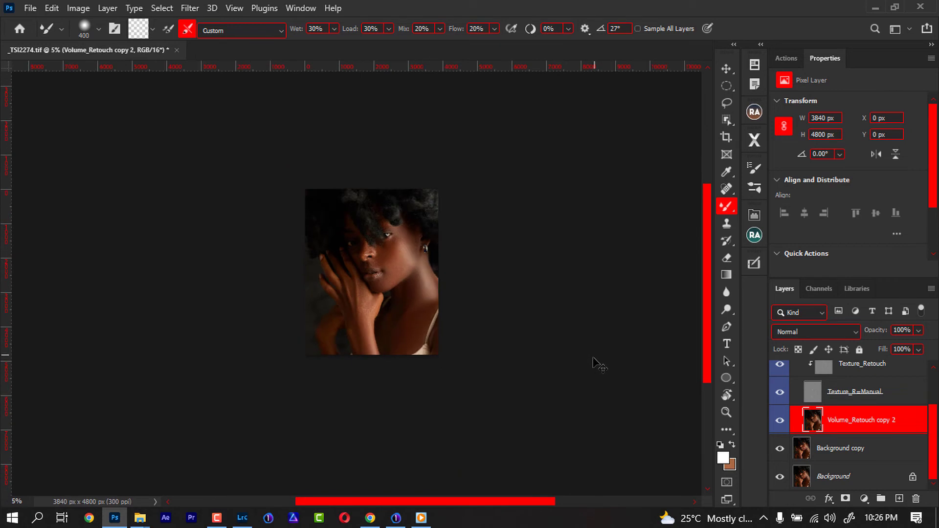
key("ctrl+plus")
key("ctrl+plus")
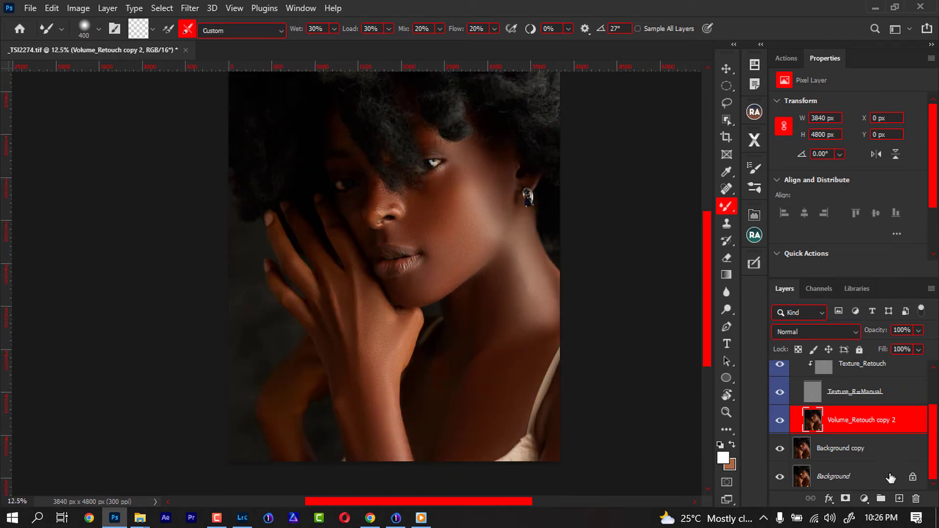
- Add a blank layer above Volume_Retouch copy 2, sample the cheek's skin tone, and set the Brush to 6% flow and about 302 px
left_click(899, 499)
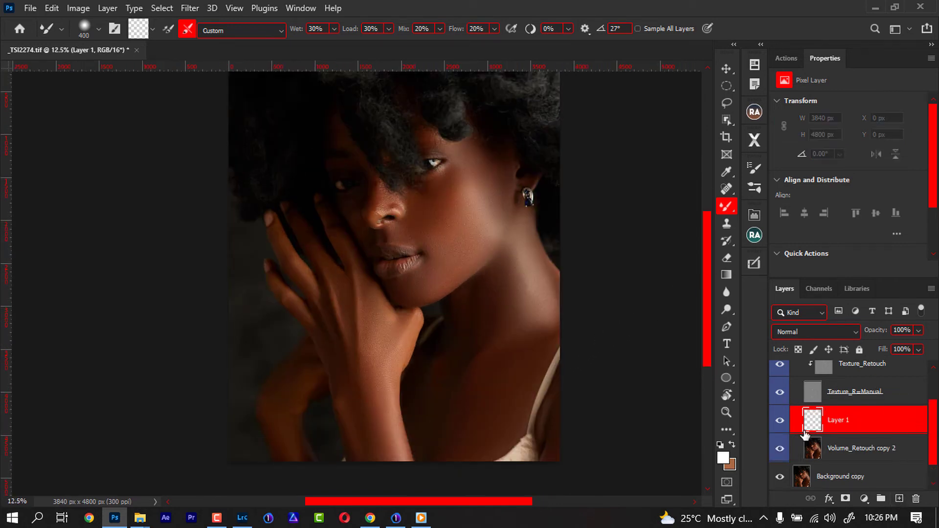
left_click_drag(454, 216, 397, 227)
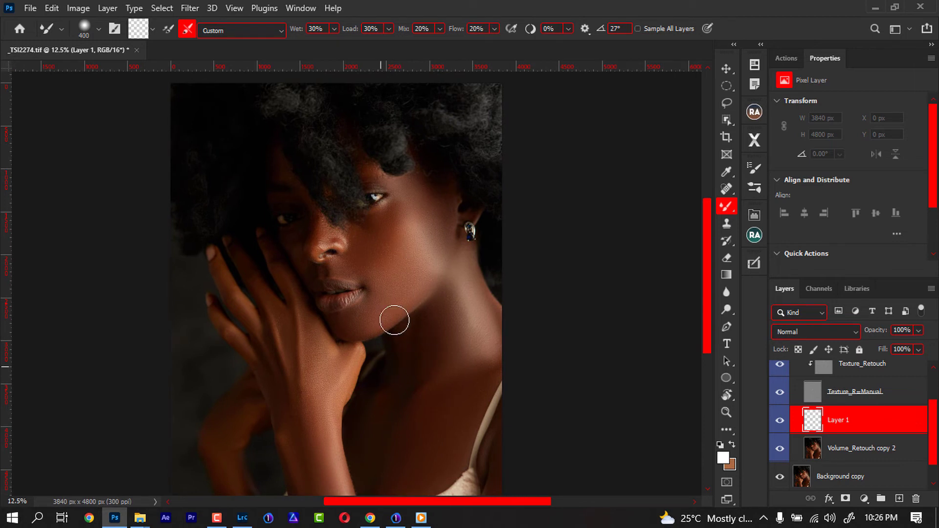
key("shift+b")
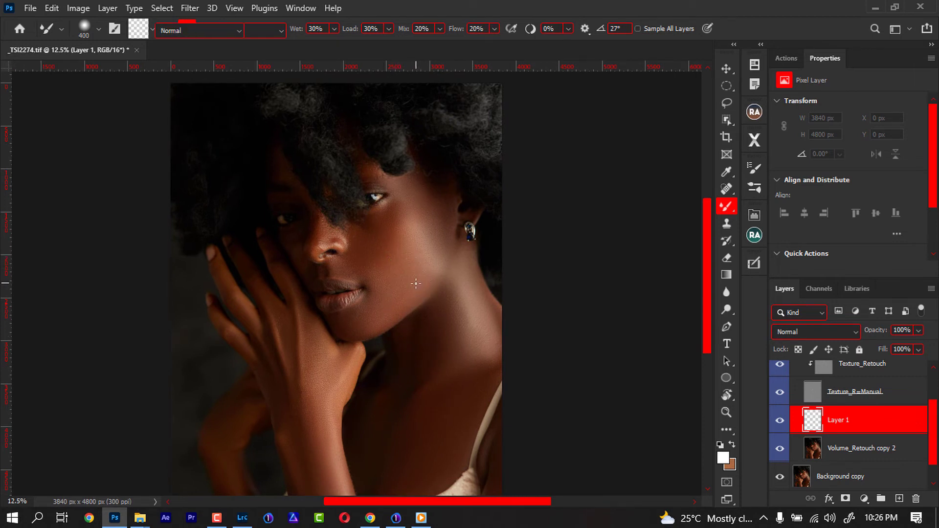
left_click(392, 255, "alt")
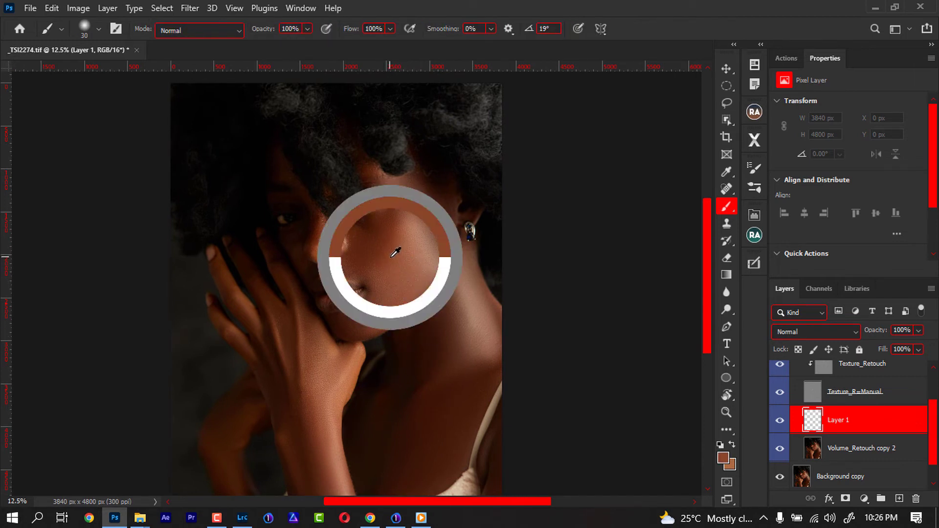
left_click_drag(418, 236, 429, 229)
left_click_drag(354, 30, 319, 45)
left_click_drag(442, 221, 450, 220)
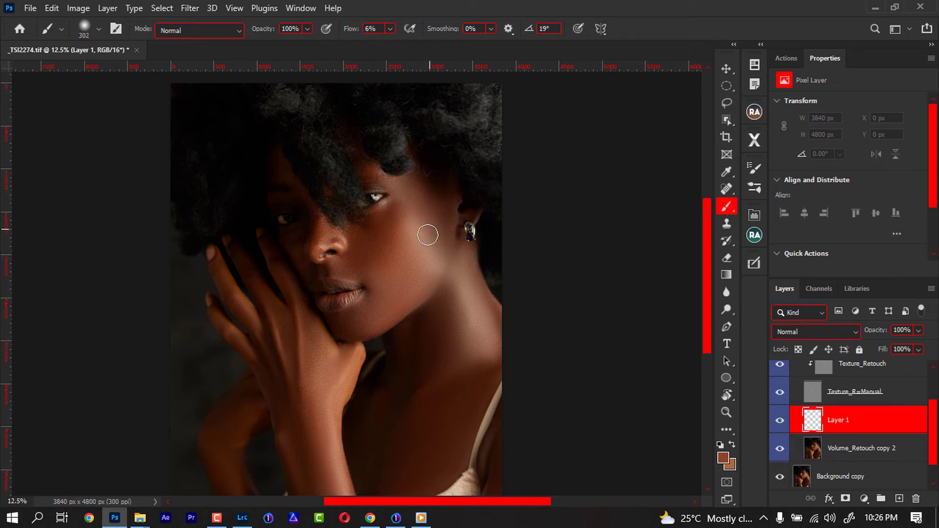
- Paint the sampled skin tone over the bright cheek, neck and shoulder areas on Layer 1, enlarging the Brush to 500 px
mouse_move(413, 190)
left_mouse_down()
mouse_move(423, 235)
mouse_move(433, 234)
mouse_move(427, 267)
mouse_move(443, 251)
mouse_move(456, 263)
mouse_move(469, 344)
mouse_move(481, 344)
mouse_move(486, 325)
mouse_move(466, 256)
mouse_move(430, 288)
mouse_move(428, 264)
mouse_move(422, 291)
mouse_move(431, 282)
mouse_move(417, 297)
mouse_move(453, 233)
mouse_move(439, 224)
mouse_move(435, 229)
mouse_move(447, 225)
mouse_move(461, 244)
mouse_move(429, 229)
left_mouse_up()
key("bracketright")
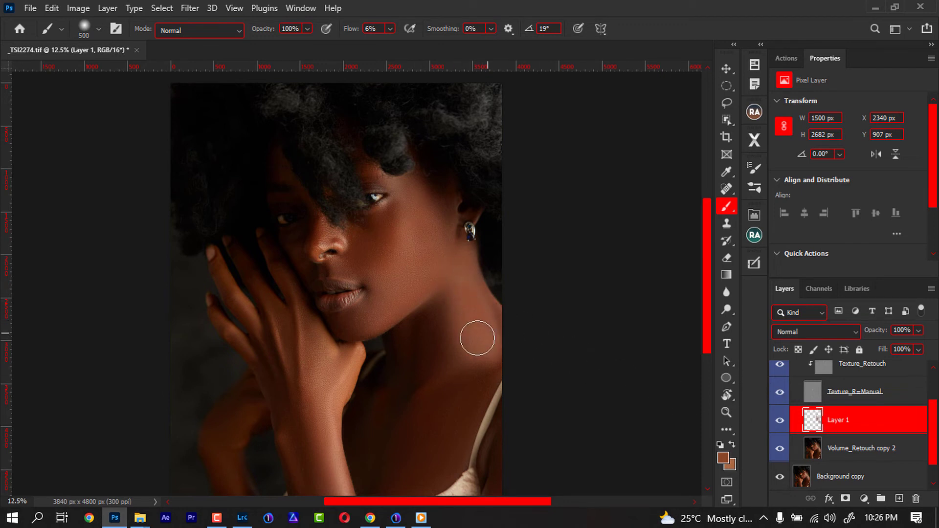
left_click_drag(471, 359, 537, 361)
- Apply a Gaussian Blur with a 29.1 px radius to the painted skin tone on Layer 1
left_click(191, 8)
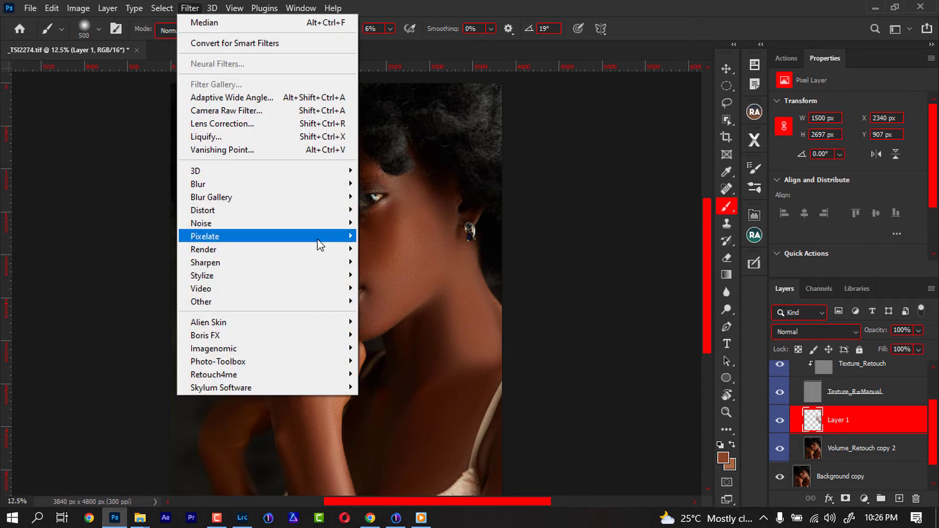
mouse_move(337, 182)
left_click(410, 237)
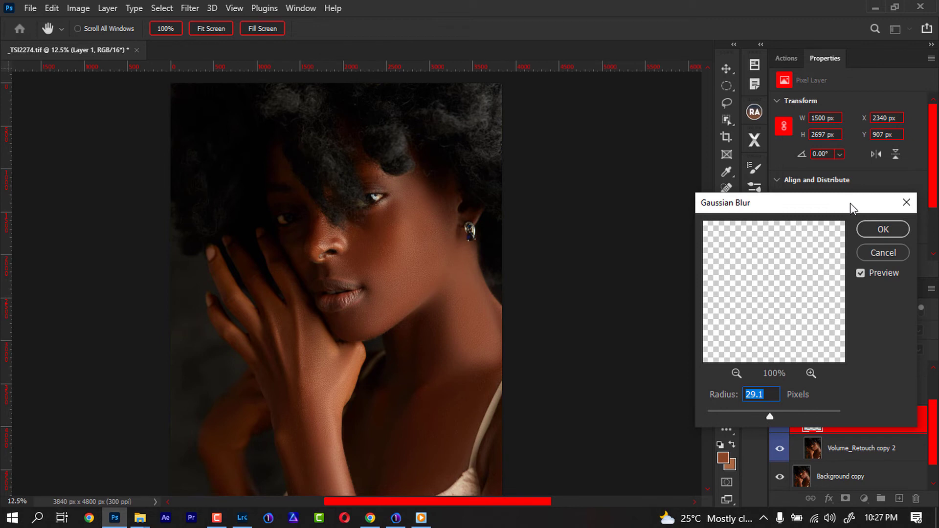
left_click(868, 229)
- Lower Layer 1's opacity to 50%, comparing the portrait with and without the painted tone
left_click_drag(884, 332, 875, 333)
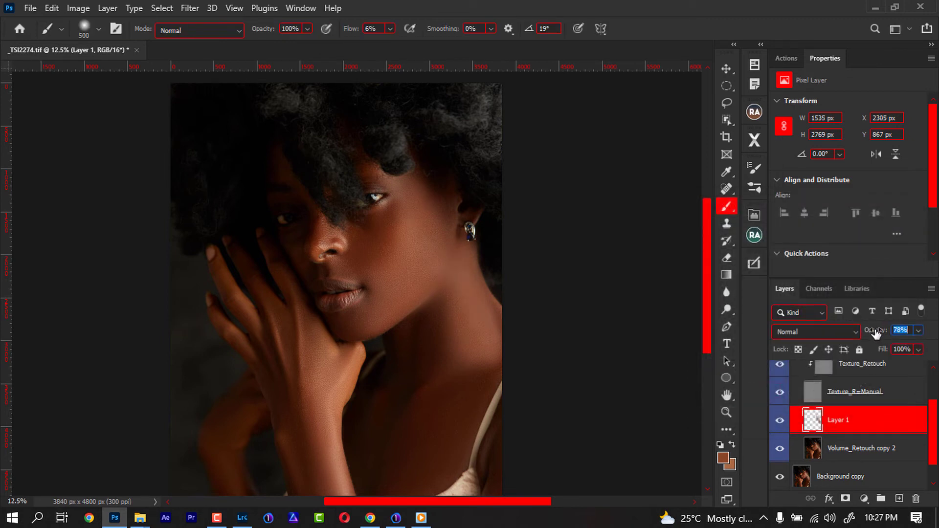
left_click(780, 420)
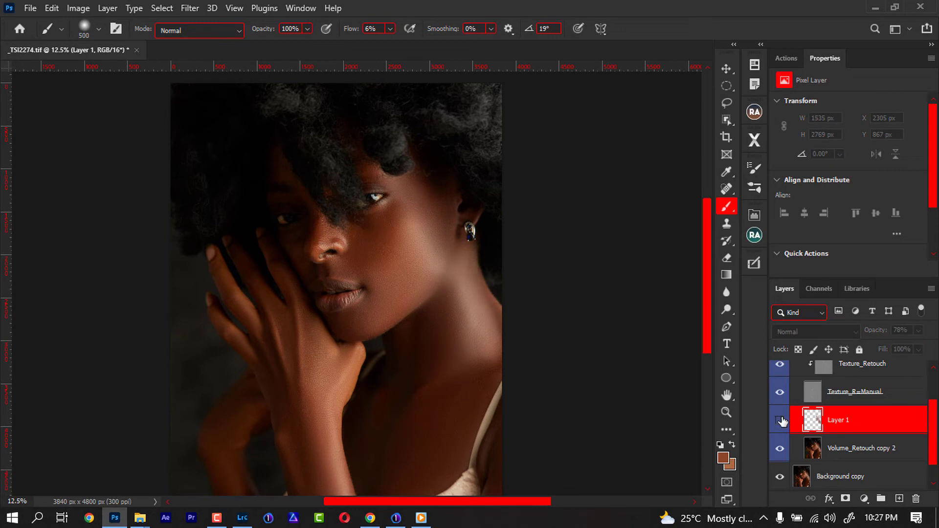
left_click(780, 420)
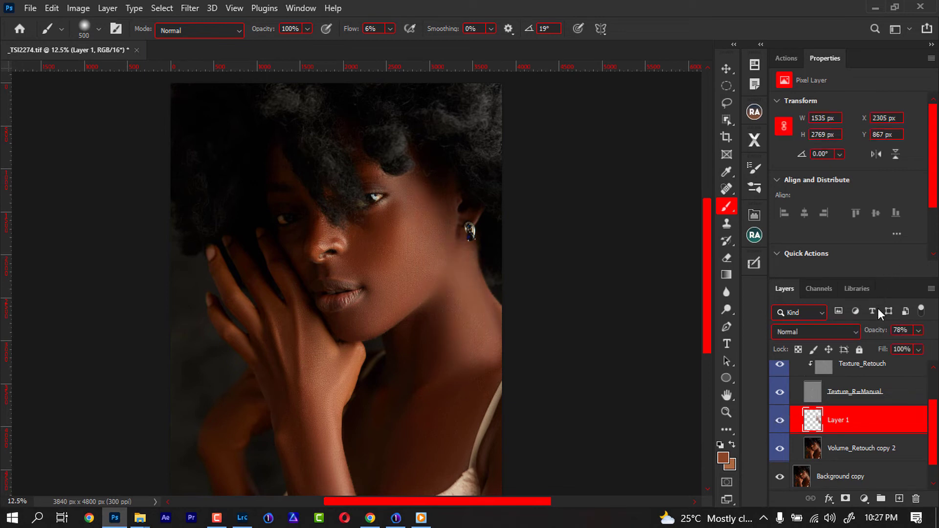
left_click_drag(875, 333, 869, 335)
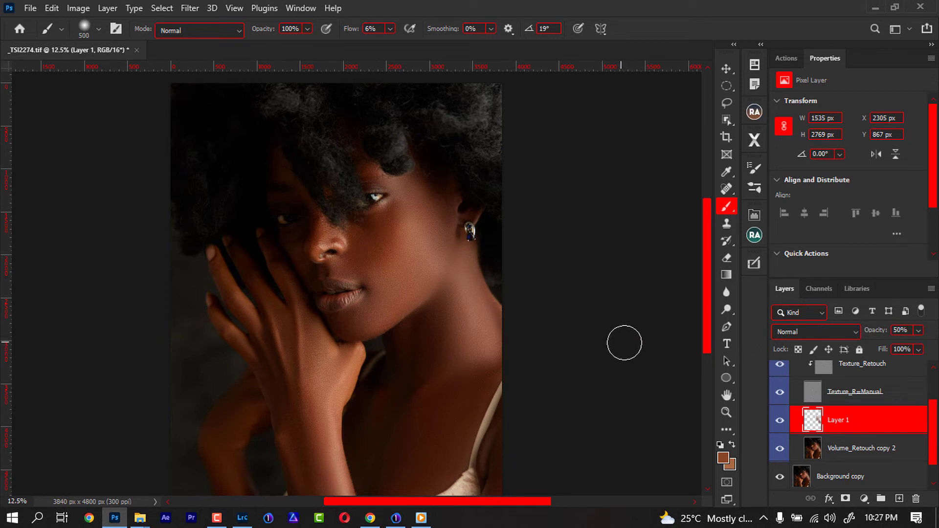
- Examine the toned cheek and neck against the rest of the portrait at several magnifications
key("ctrl+minus")
key("ctrl+minus")
key("ctrl+minus")
key("ctrl+plus")
key("ctrl+plus")
key("ctrl+plus")
key("ctrl+plus")
key("ctrl+plus")
key("ctrl+minus")
key("ctrl+minus")
key("ctrl+minus")
key("ctrl+plus")
key("ctrl+plus")
key("ctrl+plus")
key("ctrl+minus")
key("ctrl+minus")
key("ctrl+minus")
key("ctrl+minus")
key("ctrl+minus")
key("ctrl+plus")
key("ctrl+plus")
key("ctrl+plus")
- Collapse the 2 F-S Median 16 bits group and inspect the skin texture and eyes up close
scroll(849, 382, "up", 2)
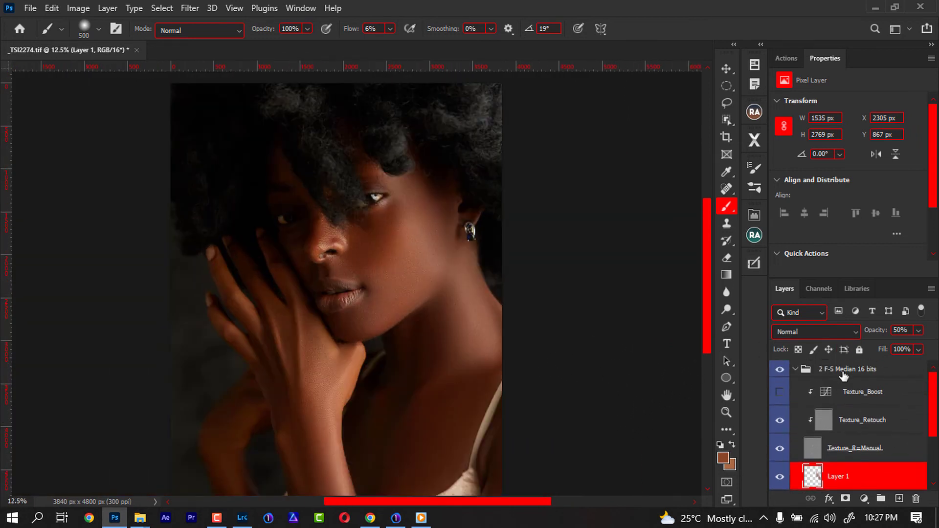
left_click(794, 370)
key("ctrl+minus")
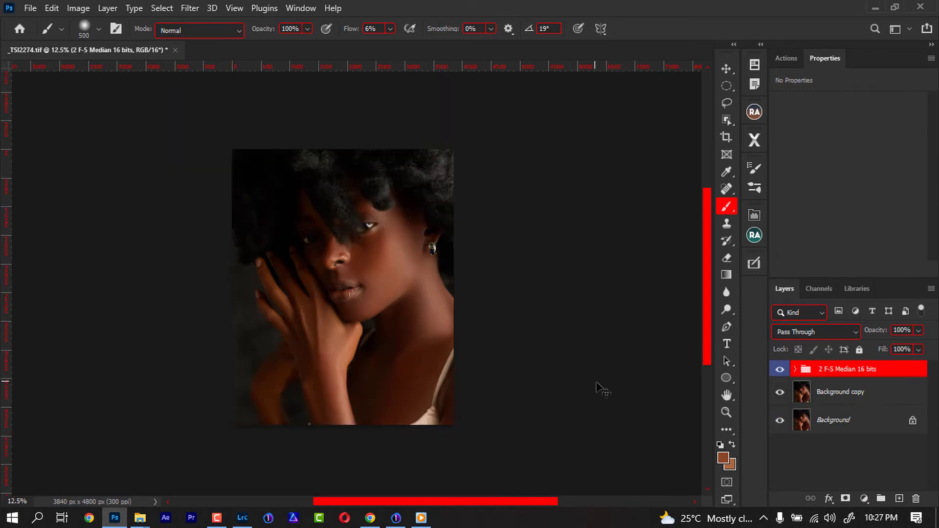
key("ctrl+plus")
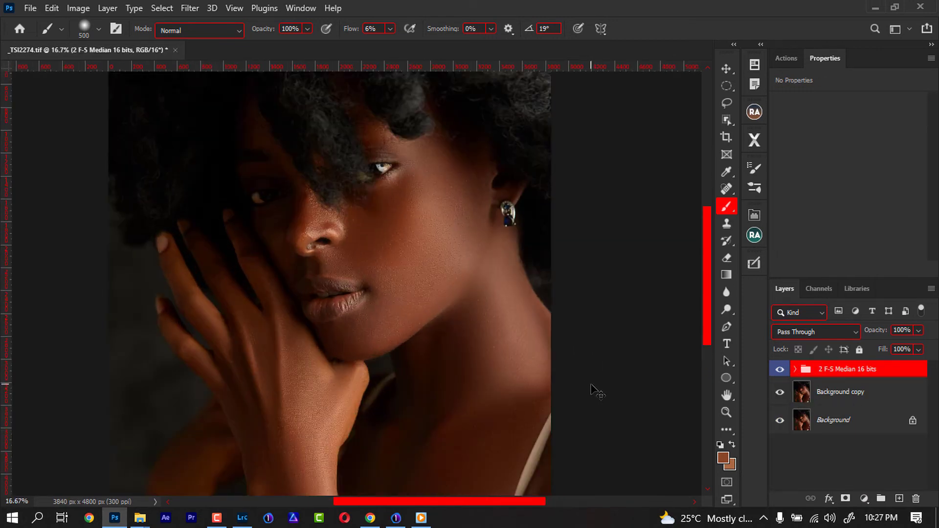
key("ctrl+minus")
key("ctrl+plus")
key("ctrl+plus")
key("ctrl+plus")
key("ctrl+plus")
key("ctrl+plus")
key("ctrl+plus")
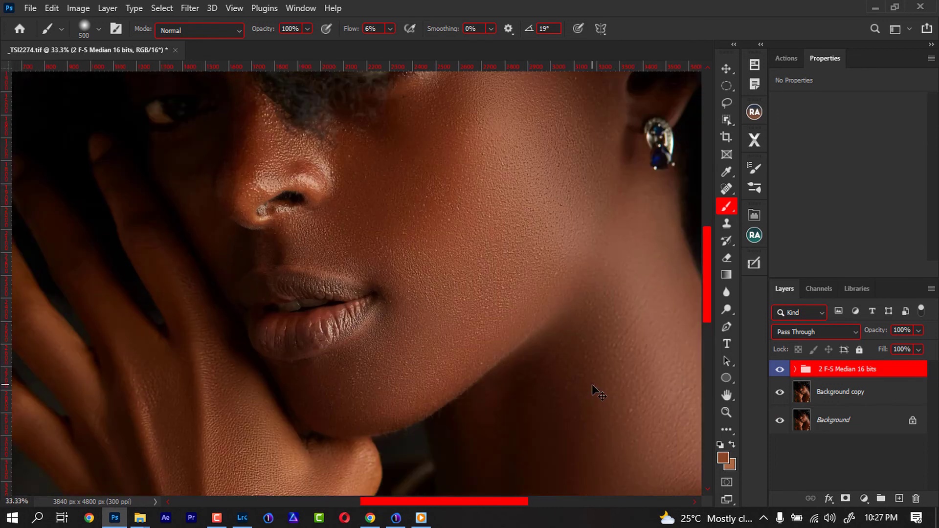
left_click_drag(424, 224, 523, 403)
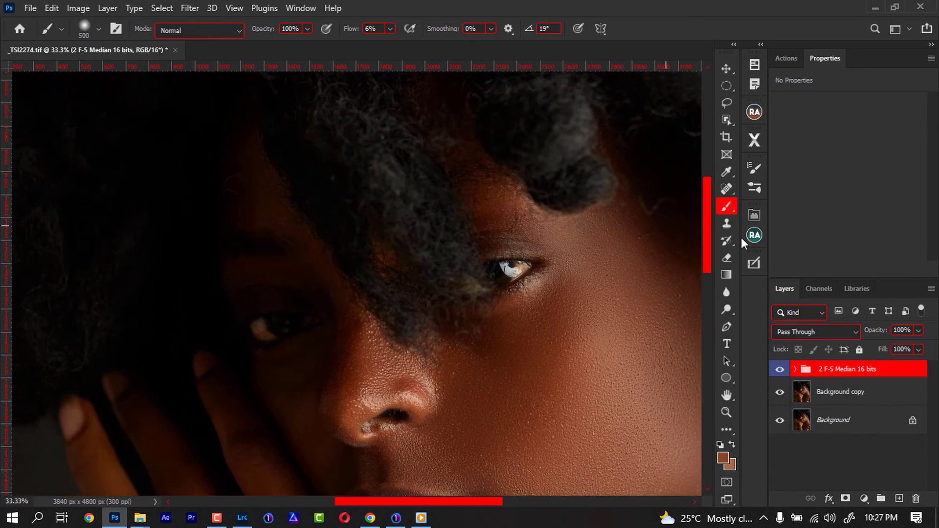
left_click(784, 58)
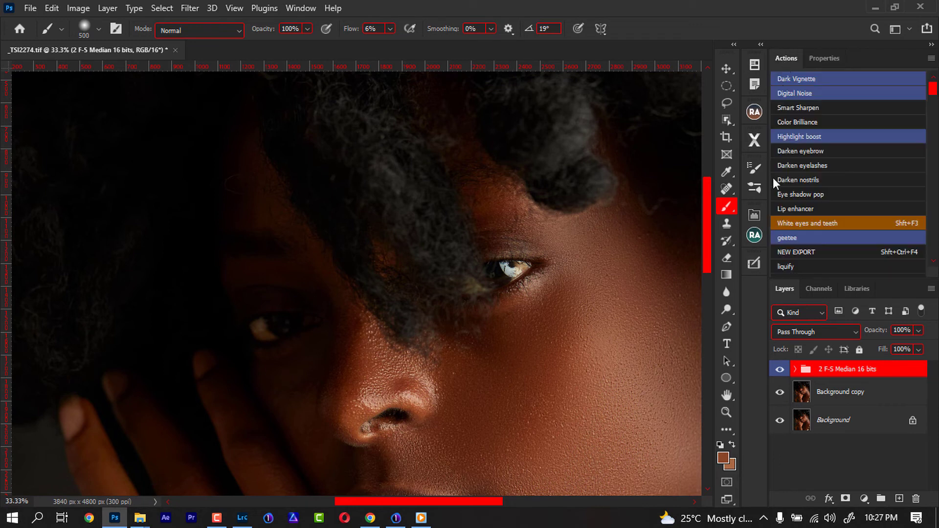
left_click(789, 241)
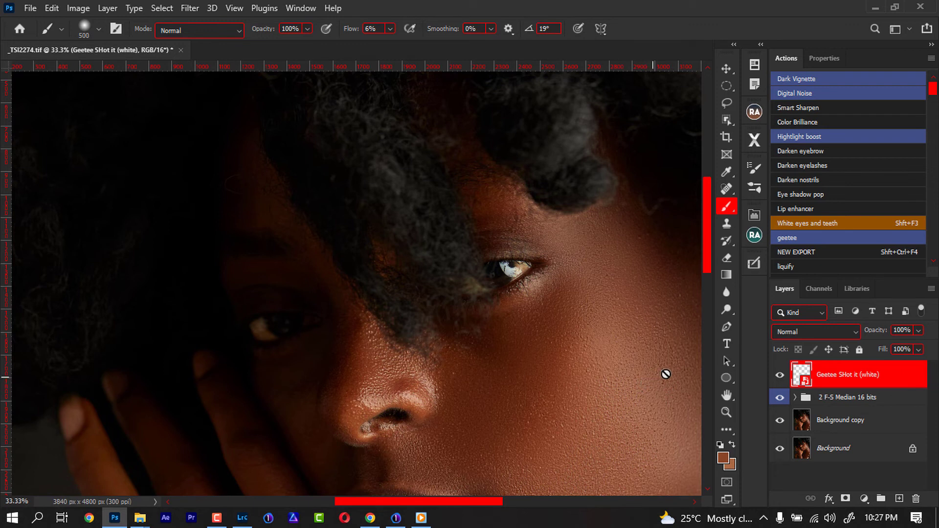
left_click_drag(846, 377, 916, 499)
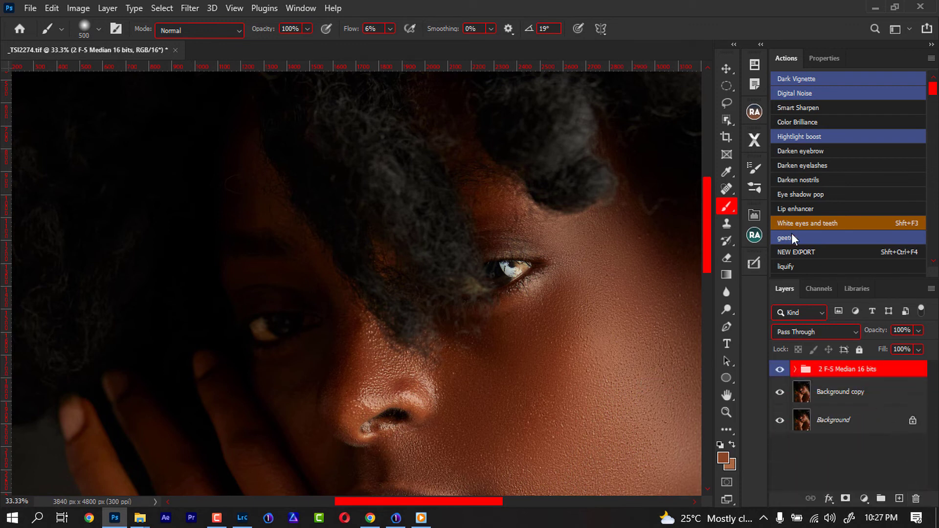
- Run the White eyes and teeth action and whiten both eyes on its mask with a 30 px white brush at 100% flow
key("shift+F3")
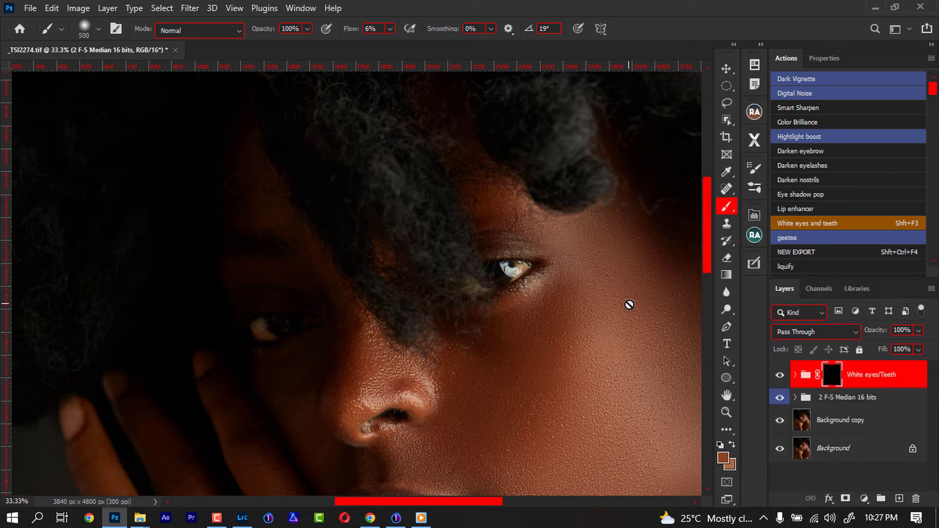
key("[")
key("[")
key("[")
key("[")
key("[")
key("[")
key("[")
key("[")
key("[")
key("[")
key("[")
key("[")
key("[")
key("[")
key("[")
key("[")
key("[")
key("[")
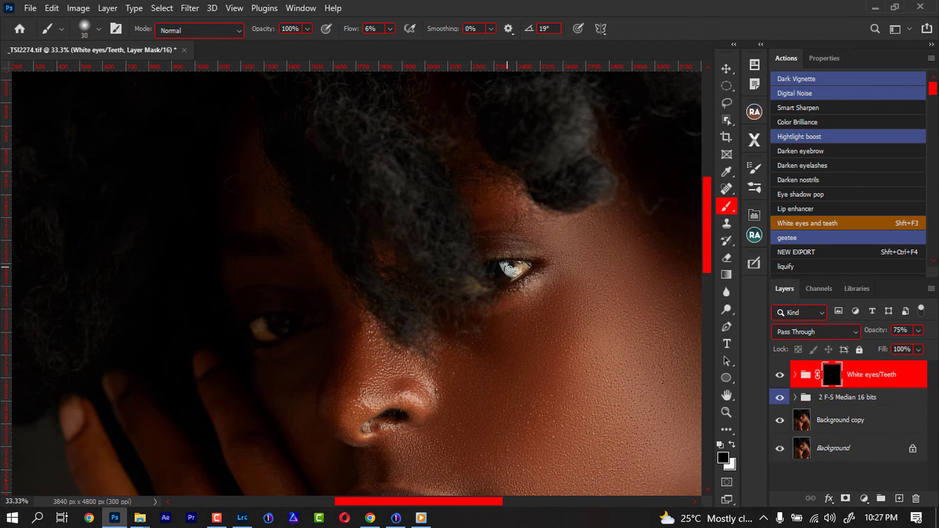
key("x")
left_click_drag(351, 30, 534, 75)
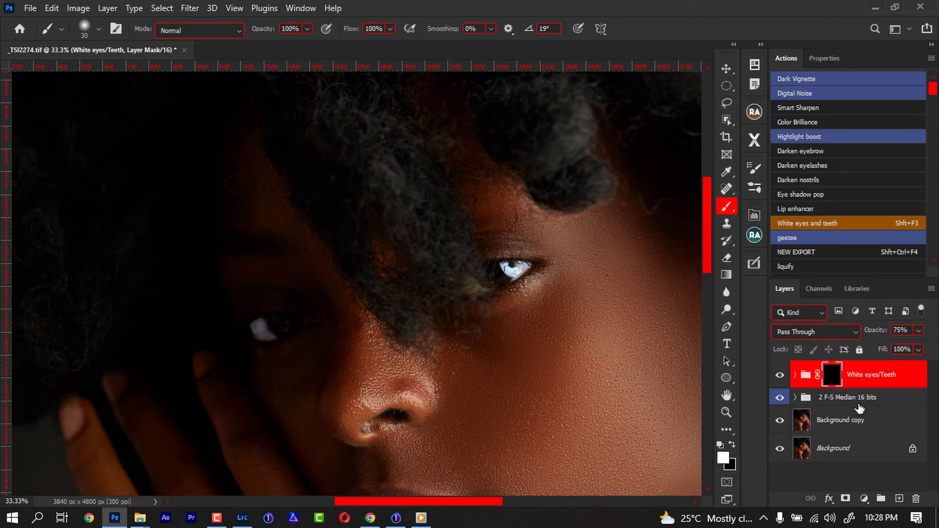
- Duplicate the White eyes/Teeth group, paint the hair strand beside the brighter eye with a 66 px brush, and set the copy's opacity to 21%
key("ctrl+j")
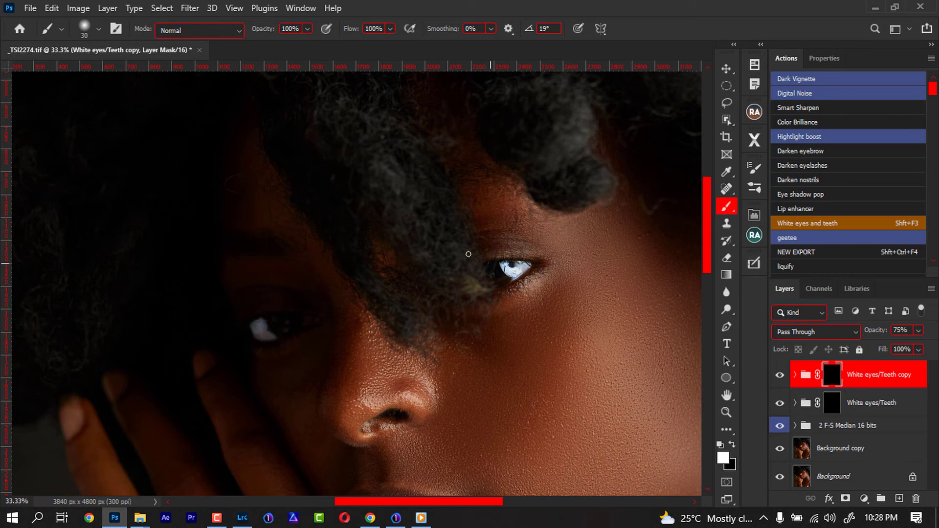
right_click(494, 294, "alt")
left_click_drag(482, 291, 451, 280)
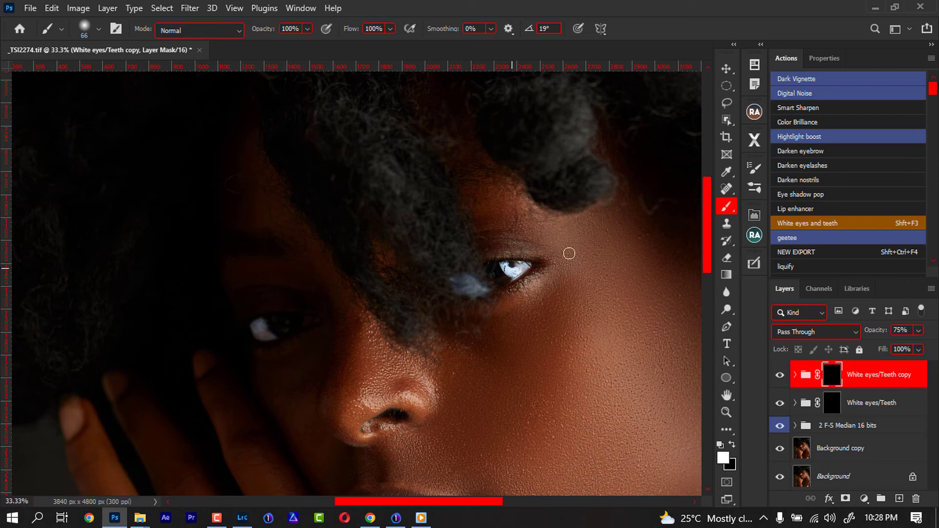
left_click_drag(866, 332, 864, 336)
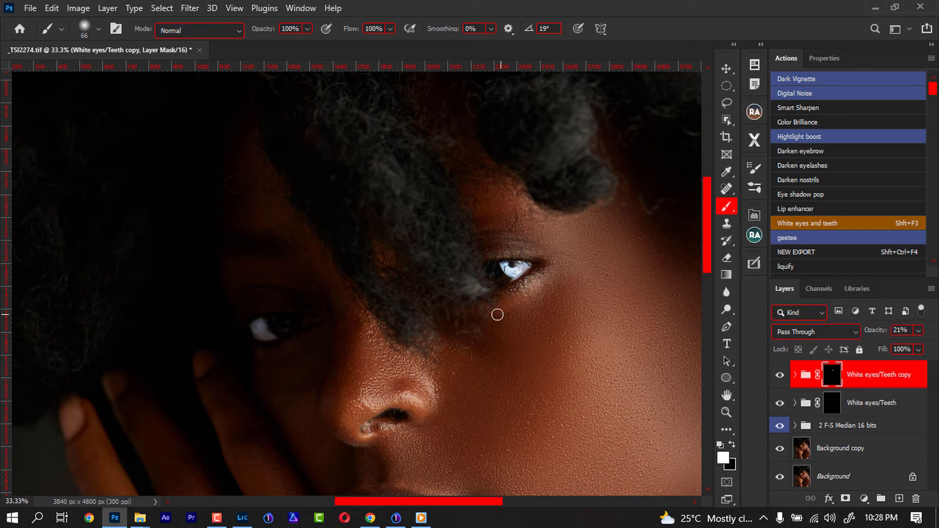
- Lower the original White eyes/Teeth group's opacity to 60%
key("x")
key("ctrl+minus")
key("ctrl+minus")
key("ctrl+minus")
key("ctrl+minus")
key("ctrl+minus")
key("ctrl+minus")
key("ctrl+minus")
key("ctrl+plus")
key("ctrl+plus")
key("ctrl+plus")
key("ctrl+plus")
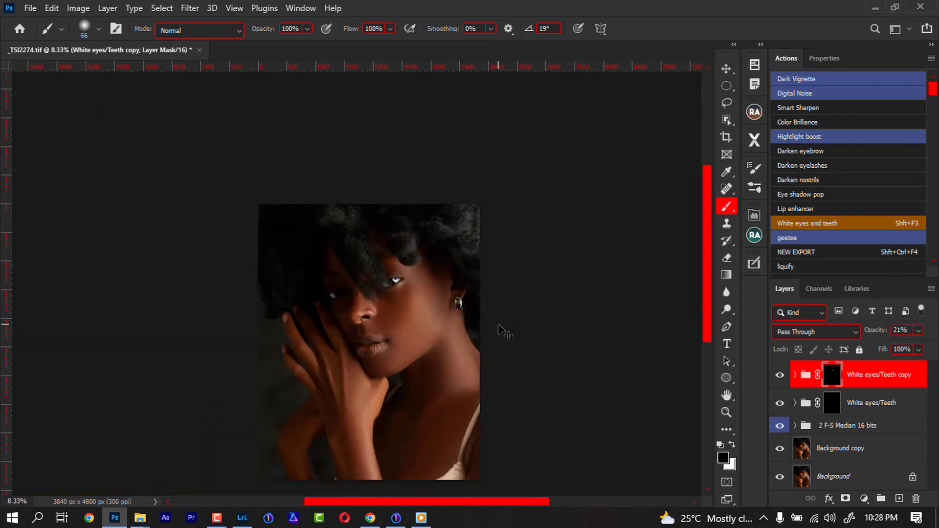
left_click(848, 404)
left_click(903, 330)
left_click_drag(869, 334, 871, 333)
- Examine the softened eye whitening in the context of the whole portrait
key("ctrl+minus")
key("ctrl+minus")
key("ctrl+minus")
key("ctrl+minus")
key("ctrl+minus")
key("ctrl+plus")
key("ctrl+plus")
key("ctrl+plus")
key("ctrl+plus")
left_click_drag(482, 342, 491, 273)
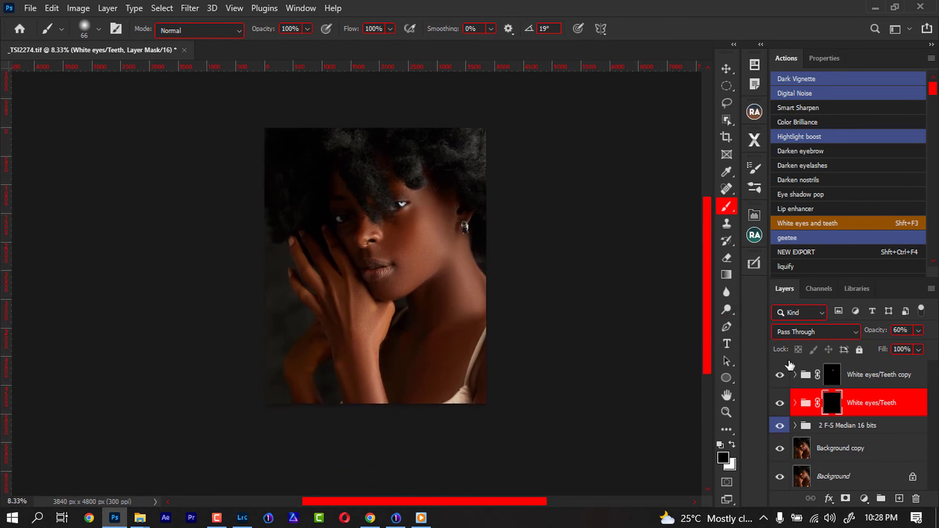
- Add a Curves adjustment above the White eyes/Teeth copy group and shape a gentle S-curve that lifts highlights and deepens shadows
left_click(863, 374)
left_click(864, 498)
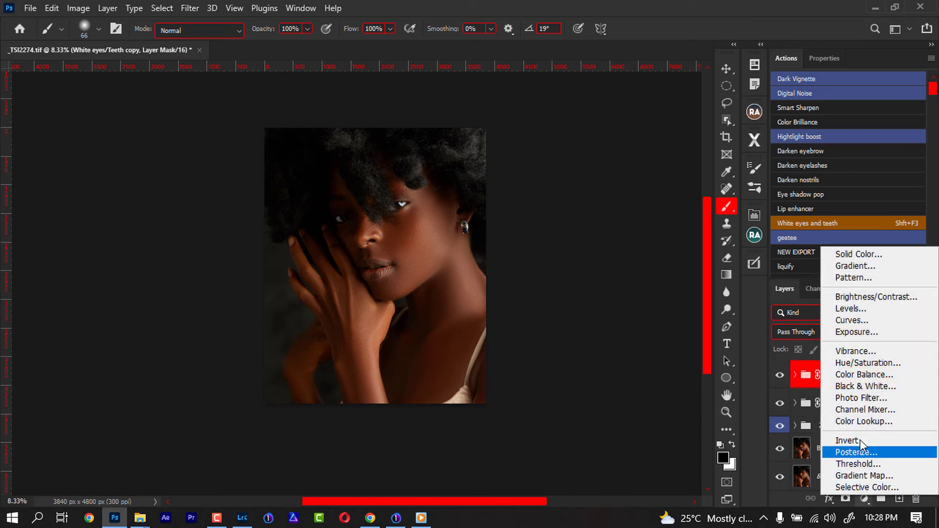
left_click(851, 321)
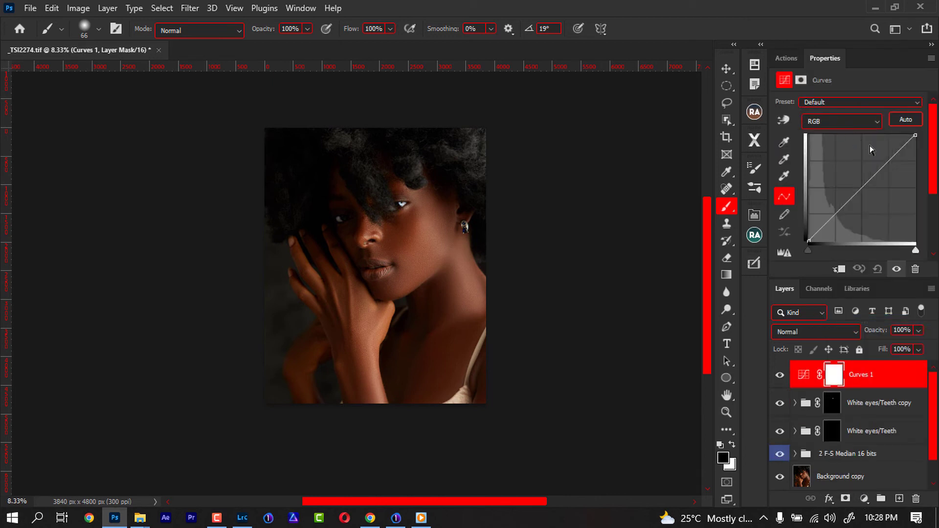
left_click_drag(890, 161, 887, 156)
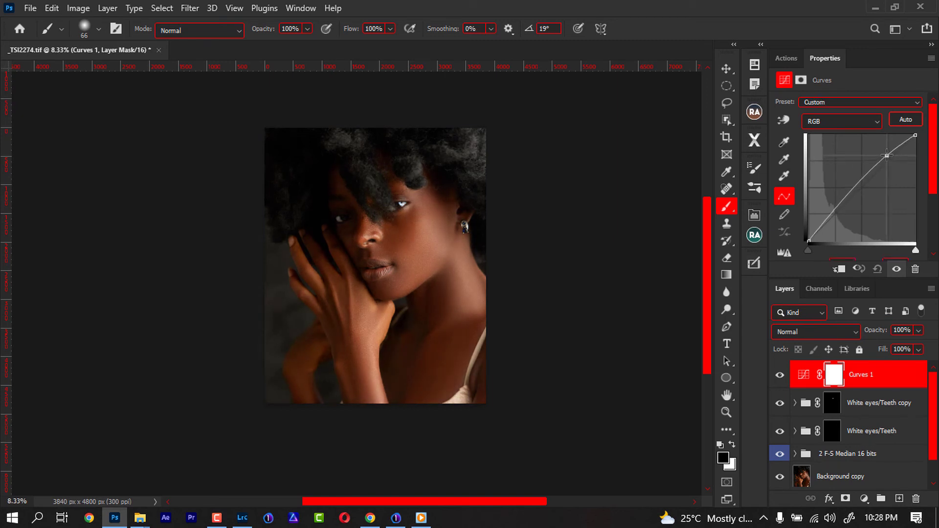
left_click_drag(836, 212, 837, 216)
left_click_drag(886, 156, 884, 155)
left_click_drag(839, 215, 836, 215)
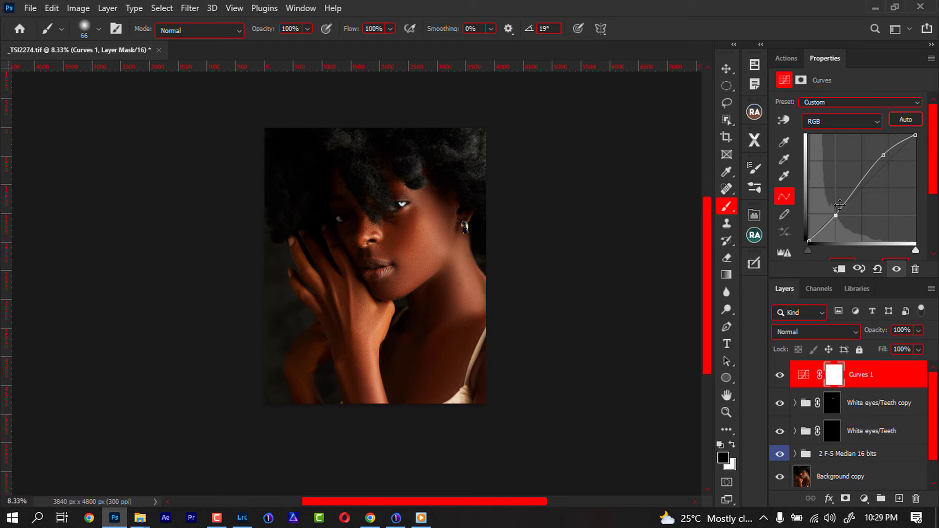
- Lower the Curves 1 layer's opacity to 52%, comparing the portrait with and without it
left_click(780, 376)
left_click(780, 375)
left_click_drag(879, 326, 860, 334)
left_click(780, 375)
left_click(780, 375)
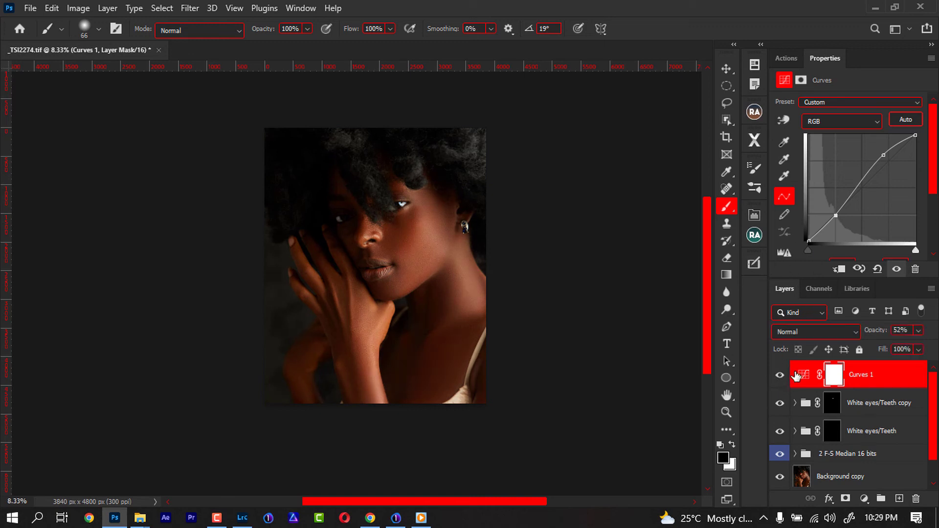
- Add a Selective Color adjustment and slightly raise Yellow and Cyan in the Reds
left_click(864, 499)
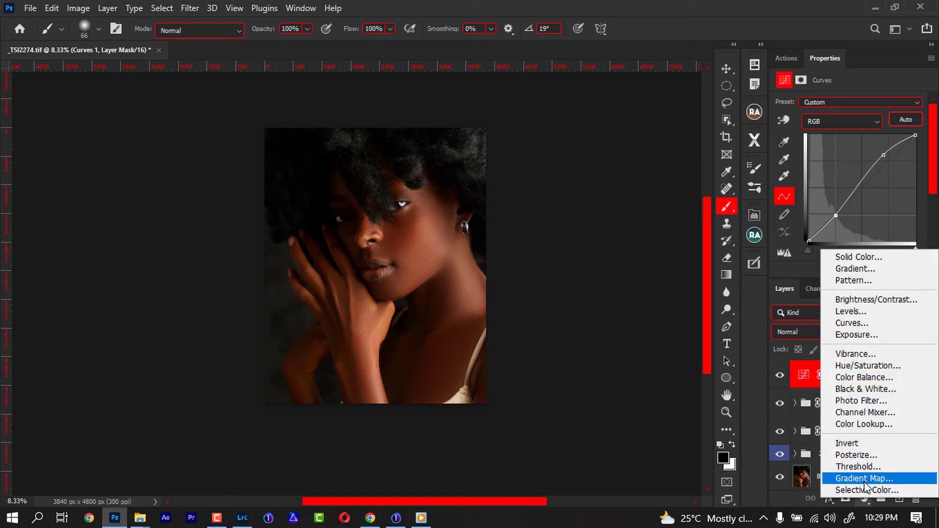
left_click(866, 489)
left_click_drag(848, 195, 850, 194)
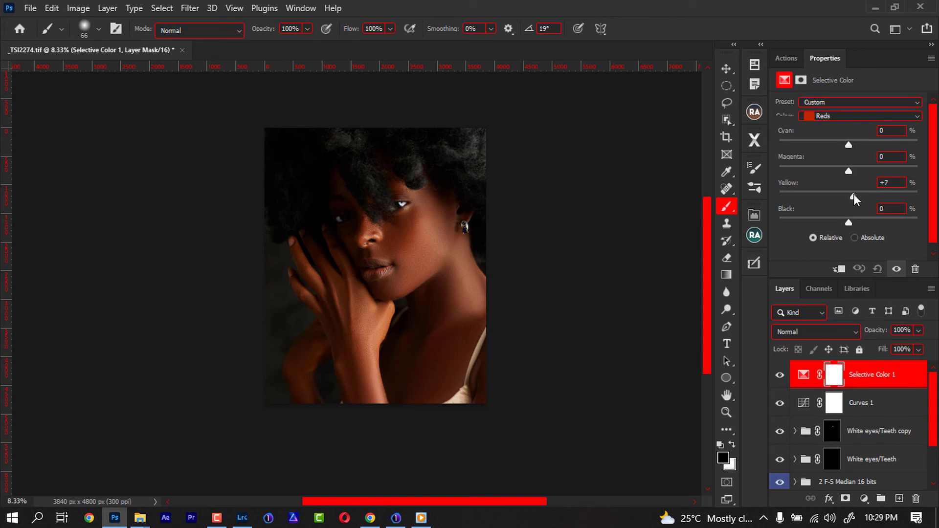
left_click_drag(851, 196, 852, 196)
mouse_move(848, 143)
left_mouse_down()
mouse_move(835, 147)
mouse_move(855, 145)
left_mouse_up()
- Set the Yellows in Selective Color 1 to Cyan -21%, Magenta -4% and Yellow +3%
left_click(845, 116)
left_click(848, 129)
left_click_drag(849, 145, 833, 149)
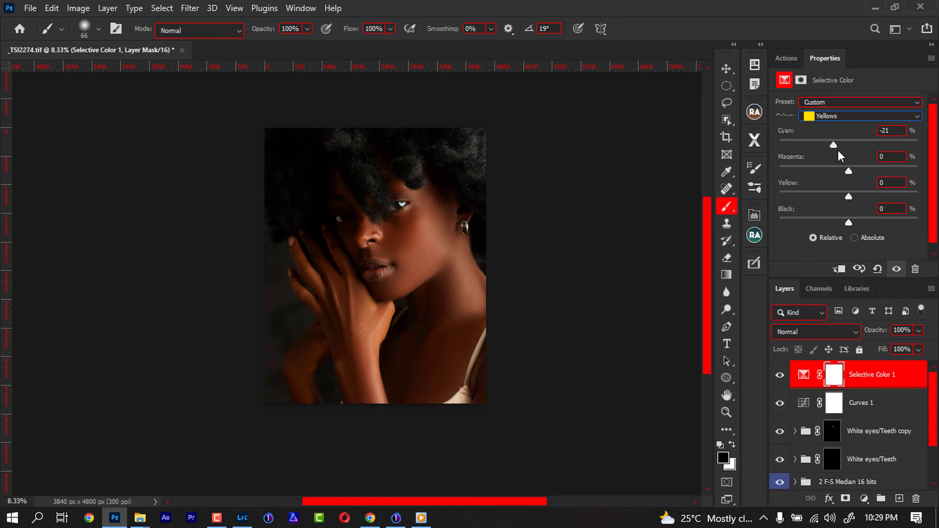
left_click_drag(848, 170, 843, 172)
left_click_drag(845, 172, 839, 197)
left_click_drag(850, 198, 851, 201)
- Compare the portrait with and without the Selective Color 1 adjustment
left_click(781, 376)
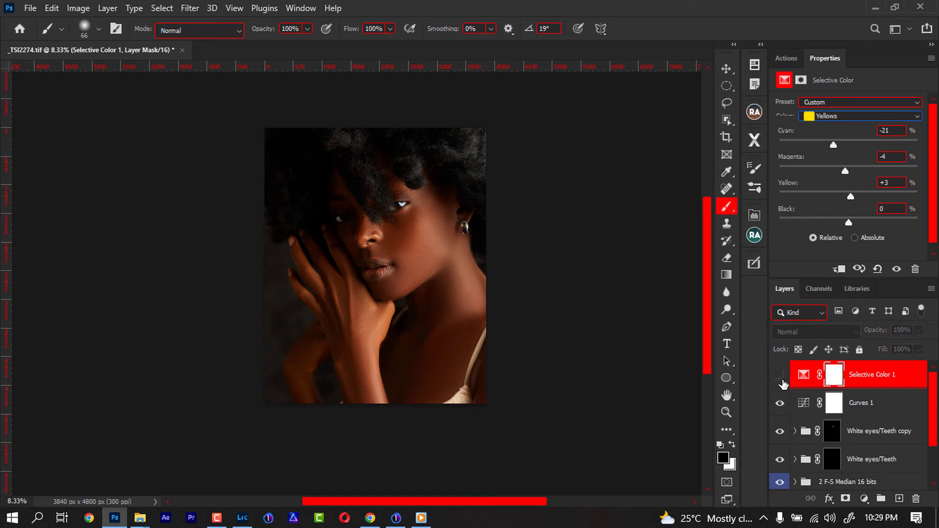
left_click(780, 379)
left_click(781, 377)
left_click(780, 377)
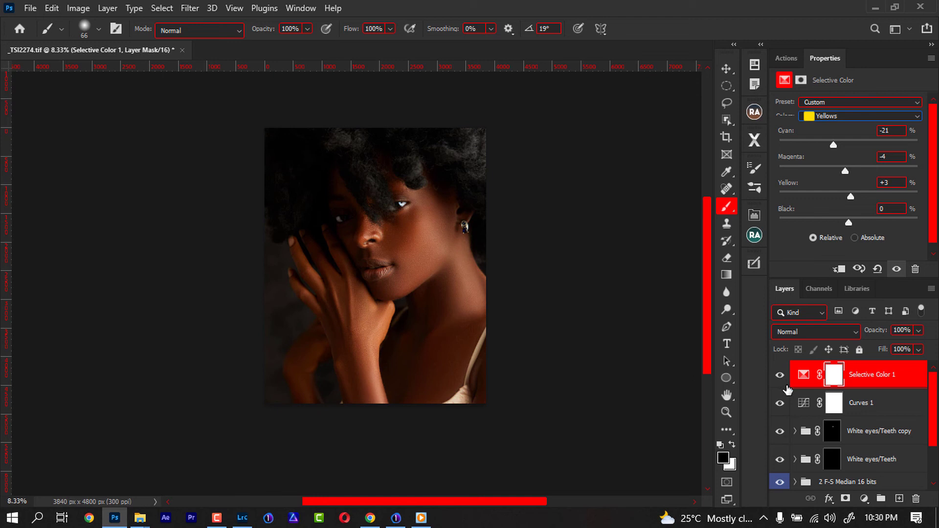
left_click(780, 378)
left_click(780, 377)
left_click(781, 378)
left_click(781, 377)
- Set Black to -9% for the Yellows in Selective Color 1 and compare the layer on and off
mouse_move(848, 222)
left_mouse_down()
mouse_move(825, 224)
mouse_move(854, 224)
mouse_move(841, 224)
left_mouse_up()
left_click(780, 375)
left_click(780, 376)
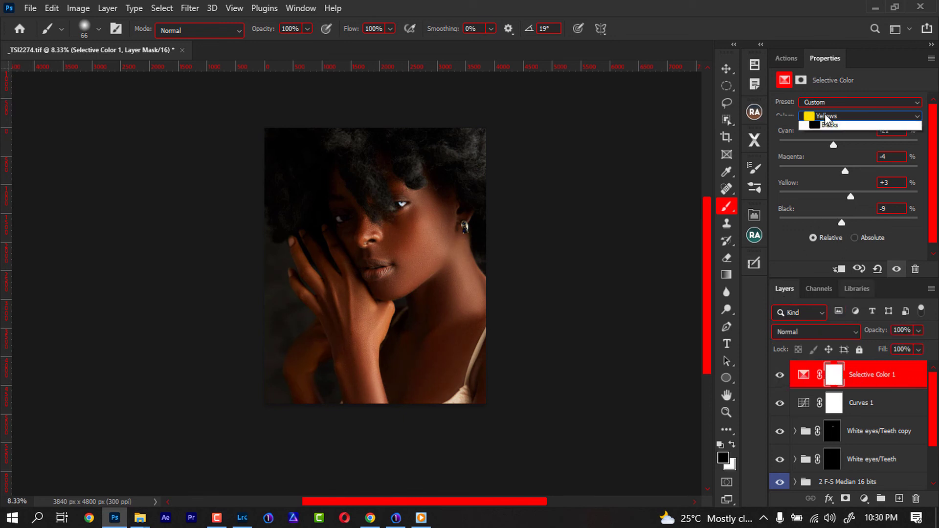
- Adjust the Whites in Selective Color 1 by reducing their Yellow and Black amounts
left_click(831, 116)
left_click(830, 195)
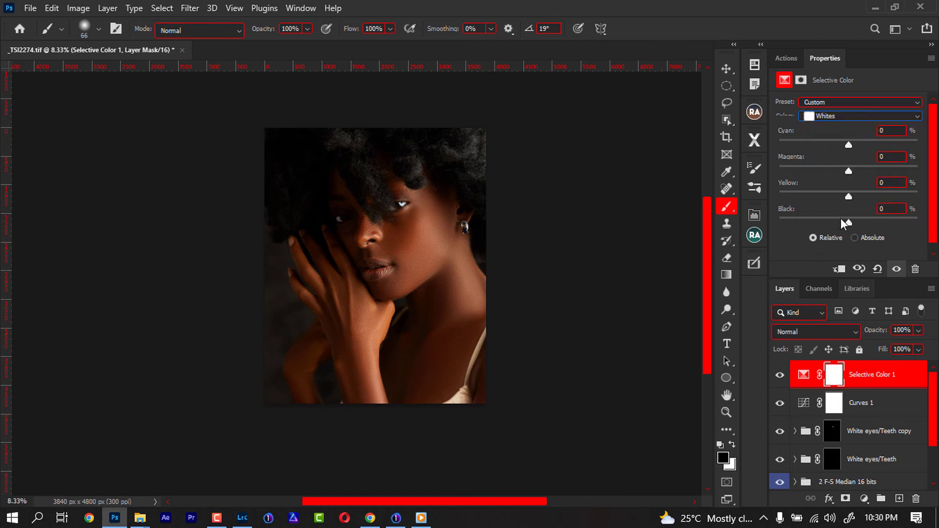
left_click_drag(847, 196, 819, 200)
left_click_drag(874, 141, 871, 141)
left_click_drag(821, 199, 823, 195)
- Set the Neutrals' Cyan to -3% in Selective Color 1 and slightly reduce their Yellow
left_click(837, 116)
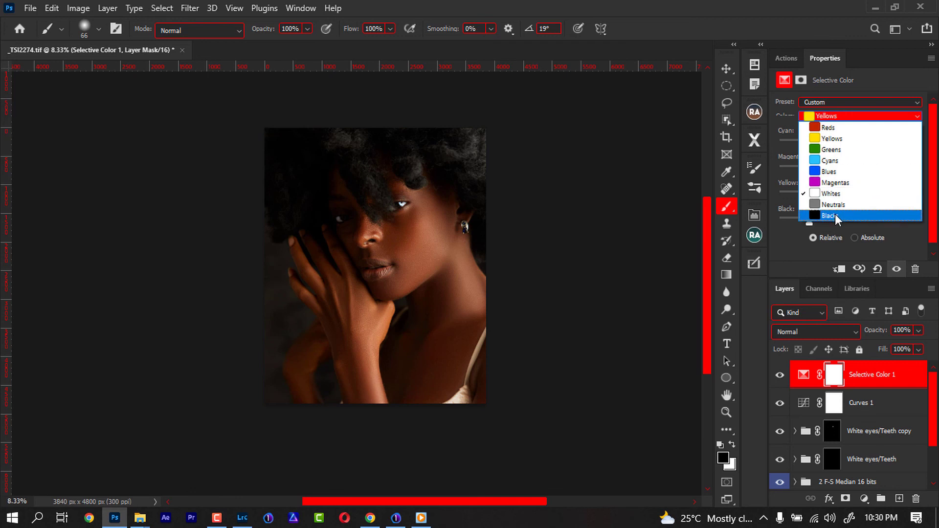
left_click(838, 206)
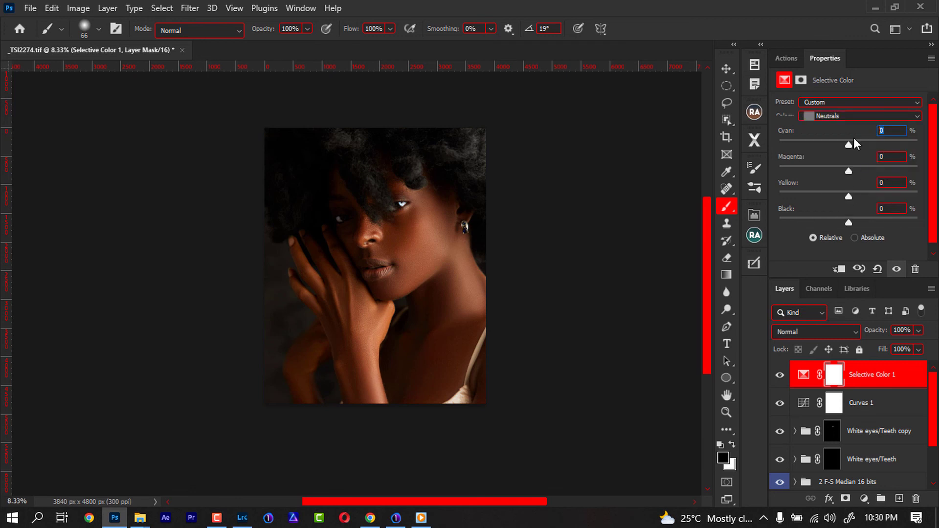
type("-3")
left_click_drag(850, 198, 845, 198)
- Set Black to +2% for the Blacks range in Selective Color 1
left_click(850, 116)
left_click(845, 217)
left_click(888, 209)
type("3")
key("Return")
- Add a Black & White adjustment in Overlay mode at 10% opacity, with Reds 4, Yellows 128 and Greens -46
left_click(864, 499)
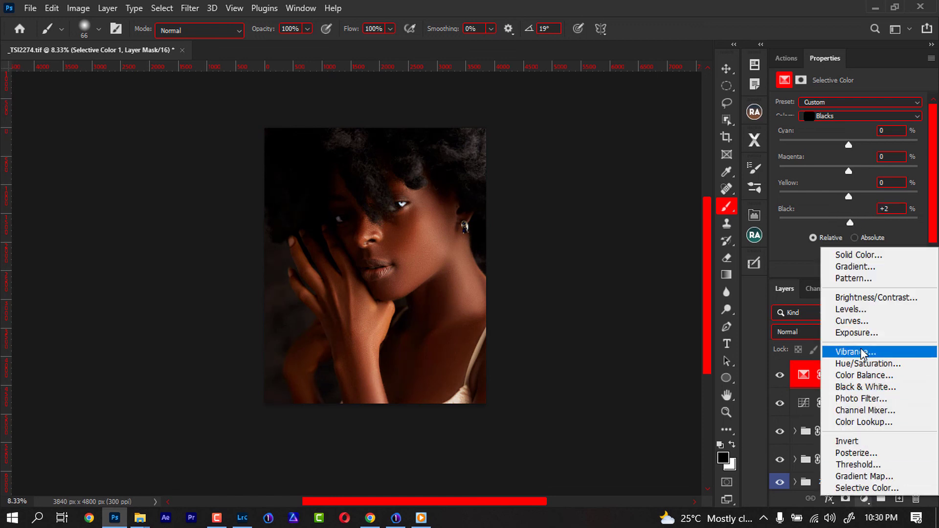
left_click(865, 387)
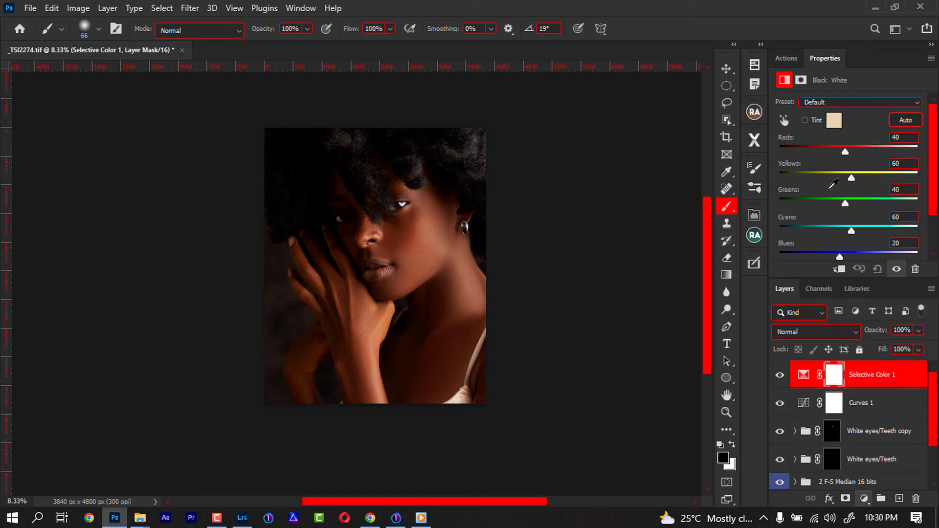
left_click(817, 333)
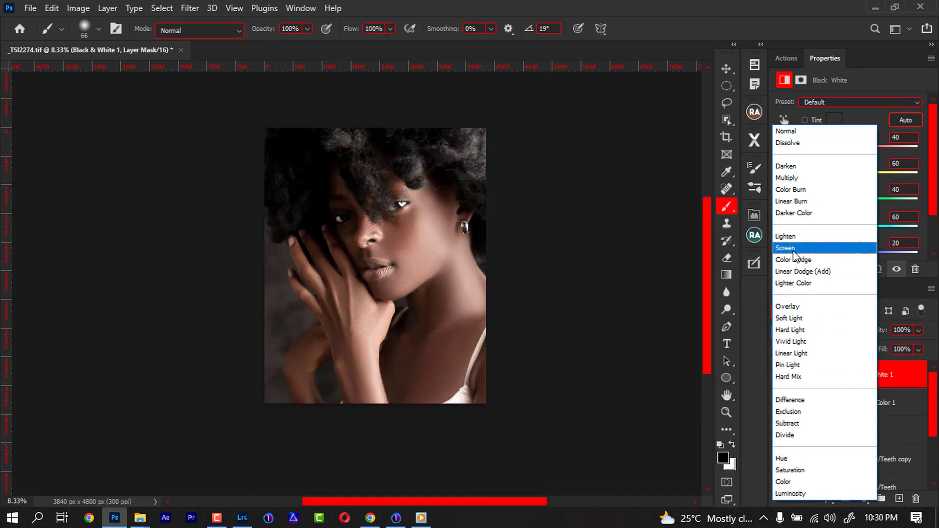
left_click(795, 311)
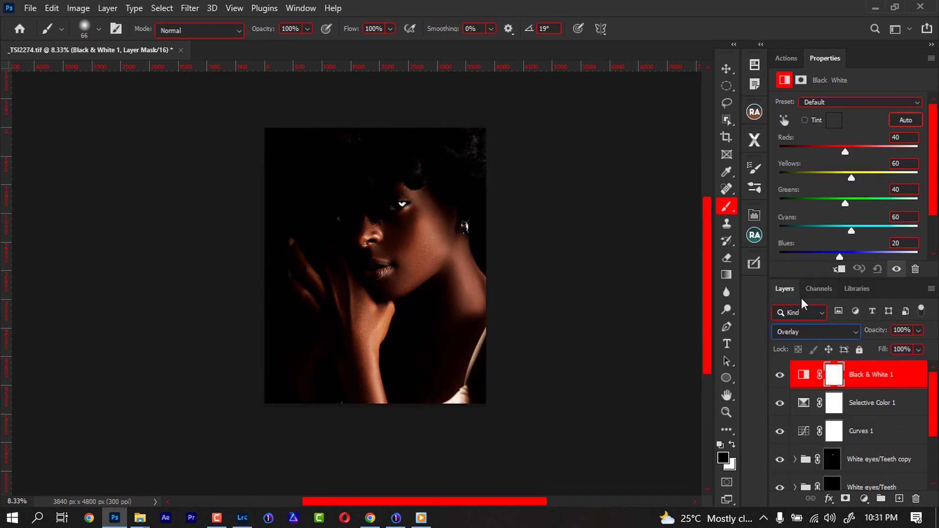
left_click_drag(869, 341, 843, 344)
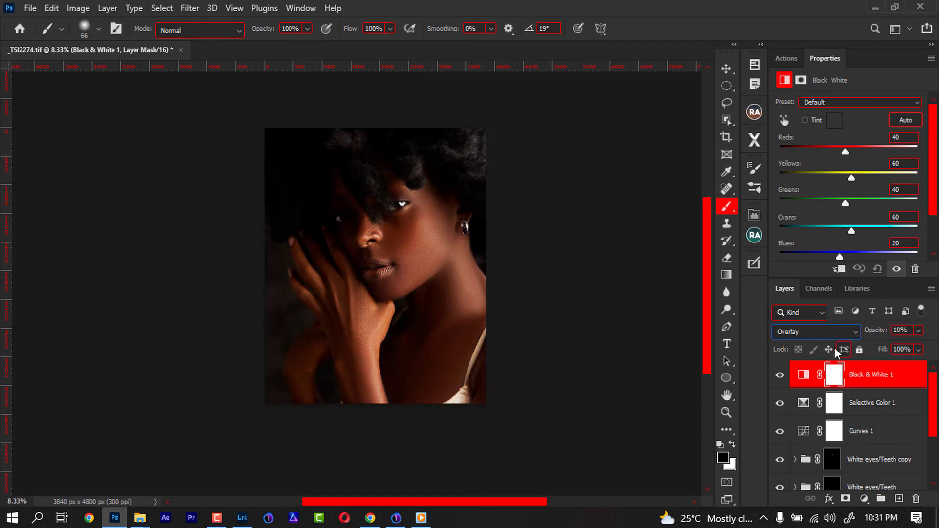
left_click(780, 375)
left_click(780, 376)
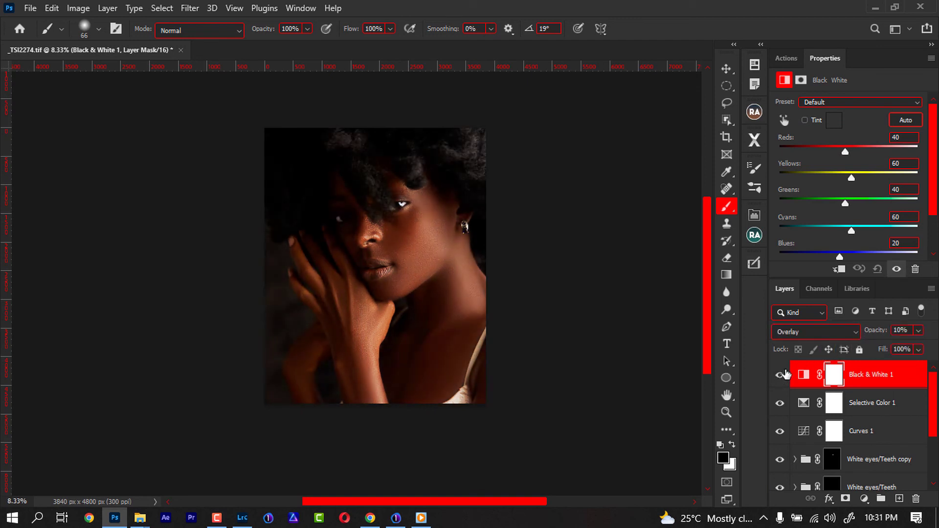
left_click_drag(845, 152, 836, 181)
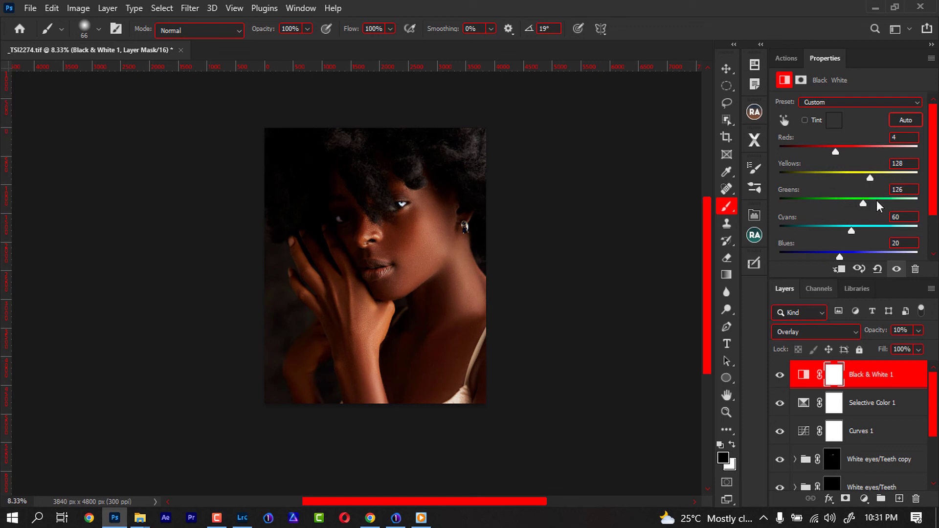
left_click_drag(818, 209, 822, 207)
- Add a Vibrance adjustment layer with Vibrance set to +6
left_click(864, 499)
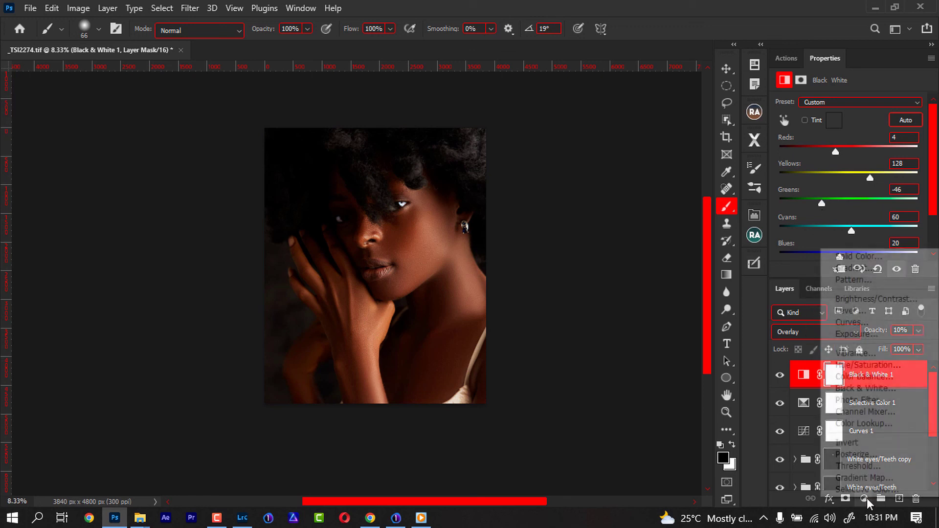
left_click(854, 353)
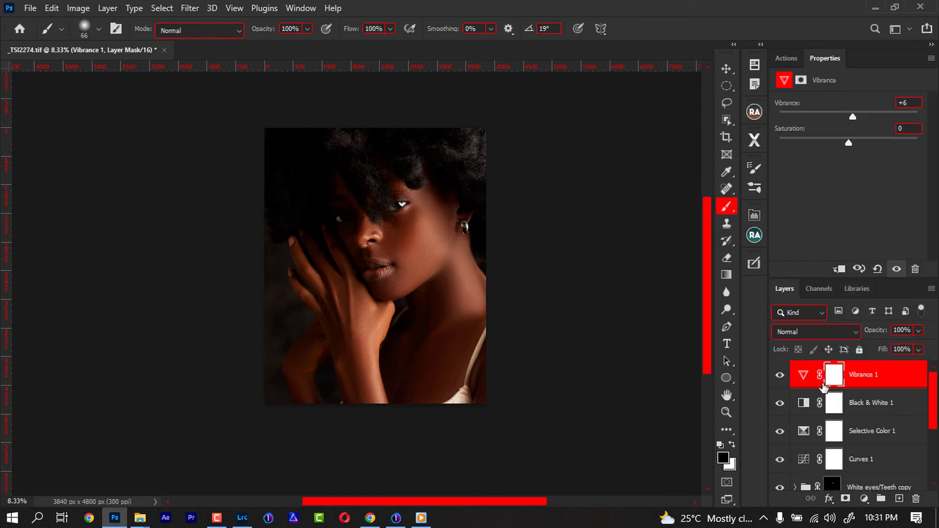
- Add a Hue/Saturation adjustment layer above Vibrance 1 and set the Reds' Saturation to -7
left_click(864, 498)
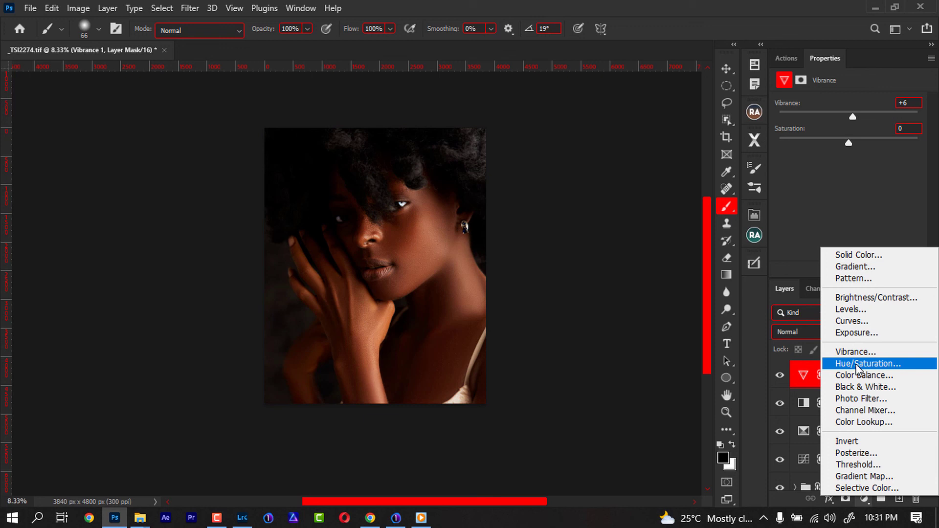
left_click(855, 366)
left_click(833, 123)
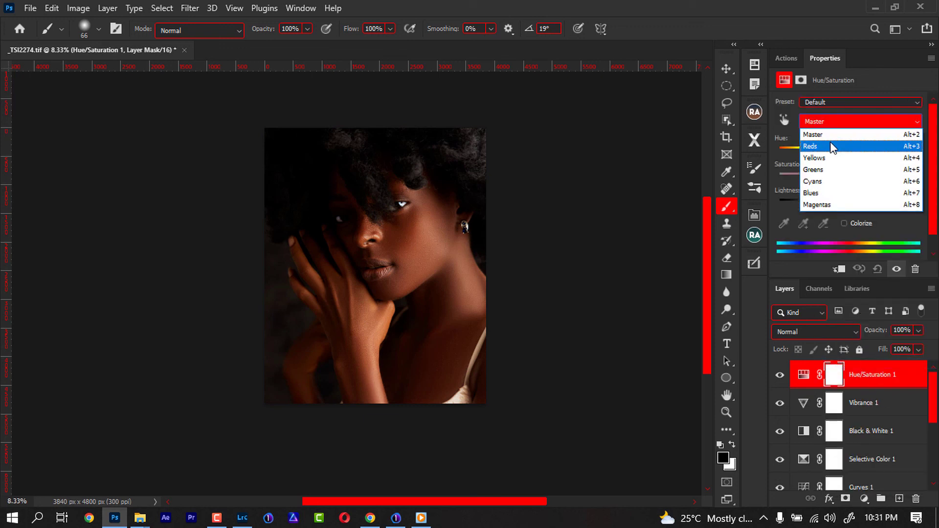
left_click(831, 133)
left_click_drag(848, 180, 846, 180)
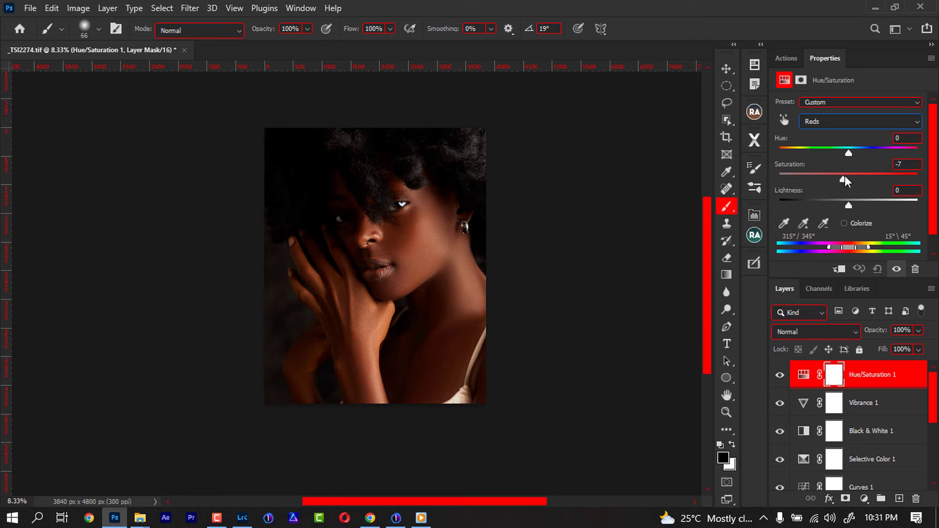
- Set the Master Saturation to -6 in the Hue/Saturation 1 adjustment
left_click(844, 124)
left_click(841, 146)
left_click(840, 124)
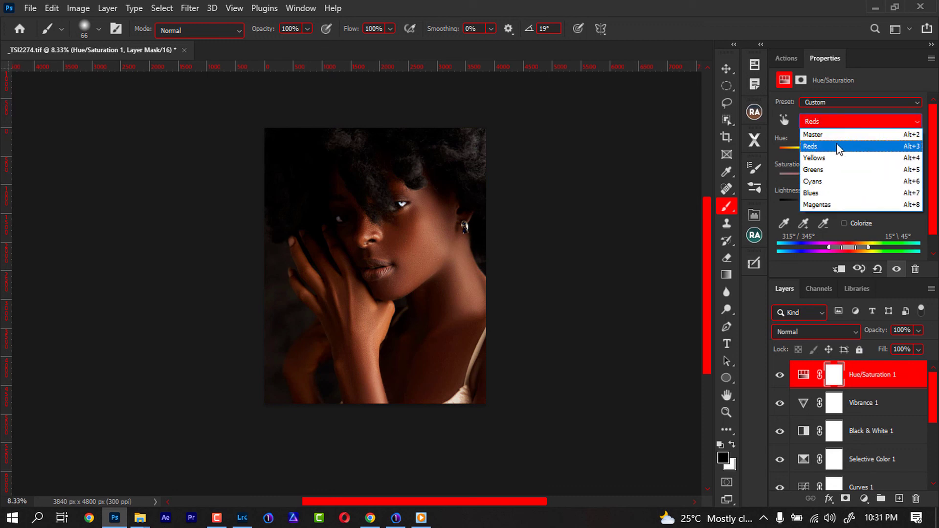
left_click(837, 142)
left_click_drag(847, 179, 843, 179)
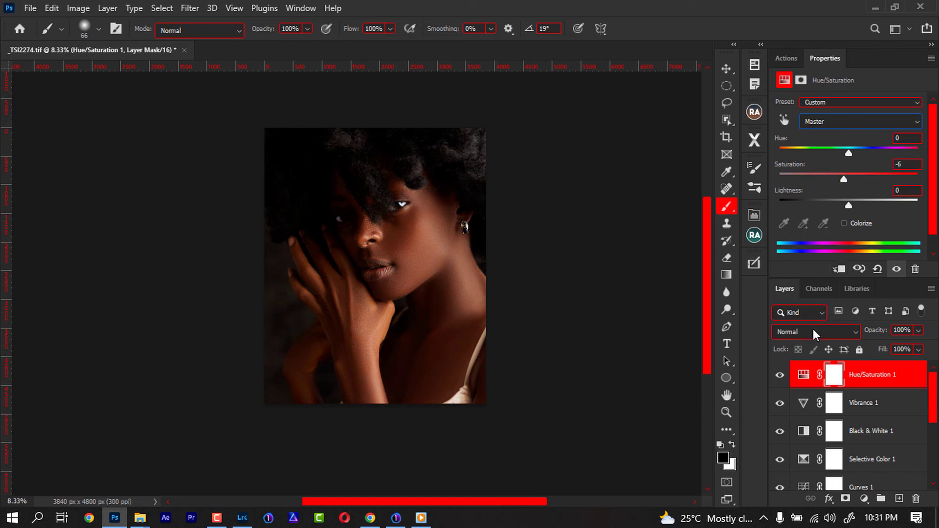
- Compare the original Background with the finished edit by hiding and restoring all other layers several times
left_click_drag(932, 395, 933, 450)
left_click(781, 477, "alt")
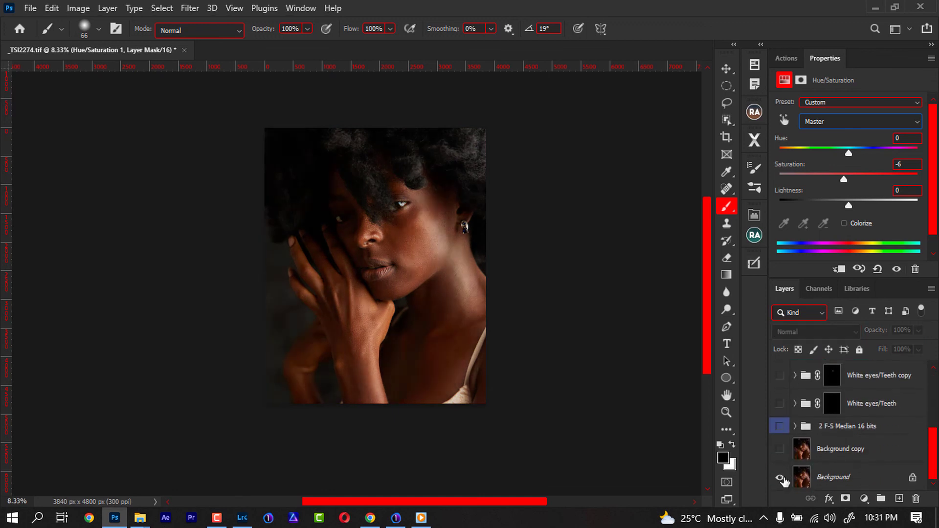
left_click(781, 478, "alt")
left_click(781, 477, "alt")
left_click(781, 477, "alt")
left_click(781, 477, "alt")
left_click(781, 478, "alt")
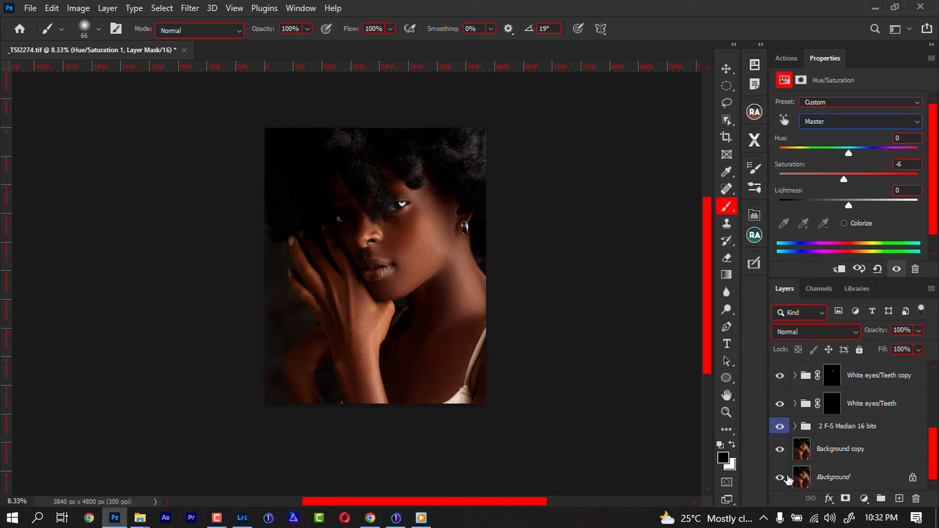
- Examine the finished portrait's skin texture, contrast and color both up close and as a whole
key("ctrl+minus")
key("ctrl+minus")
key("ctrl+minus")
key("ctrl+plus")
key("ctrl+plus")
key("ctrl+plus")
key("ctrl+plus")
key("ctrl+plus")
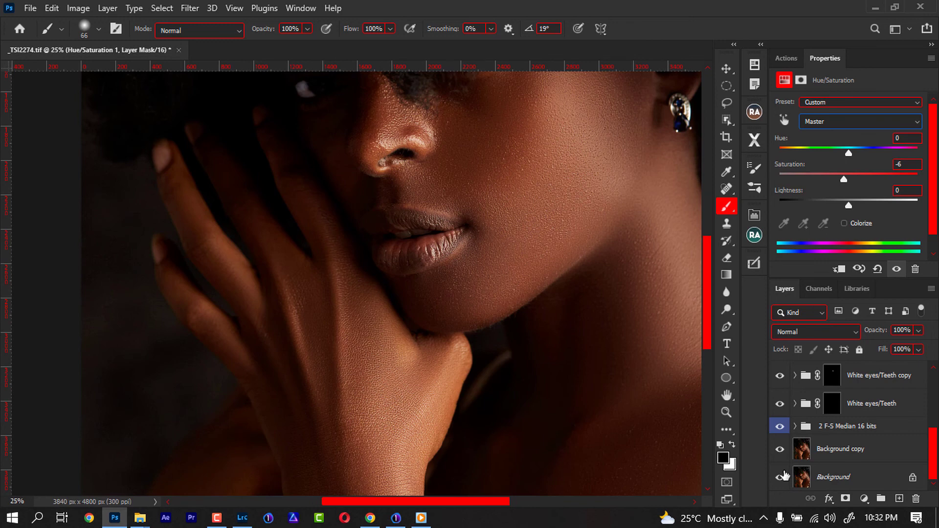
key("ctrl+minus")
key("ctrl+minus")
key("ctrl+minus")
key("ctrl+minus")
key("ctrl+minus")
key("ctrl+minus")
key("ctrl+plus")
key("ctrl+plus")
key("ctrl+plus")
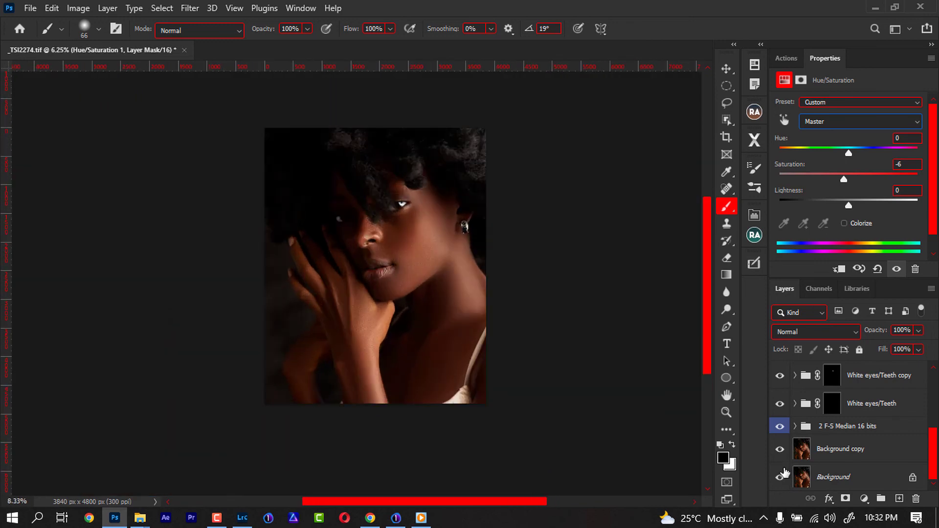
key("ctrl+plus")
key("ctrl+plus")
key("ctrl+minus")
key("ctrl+minus")
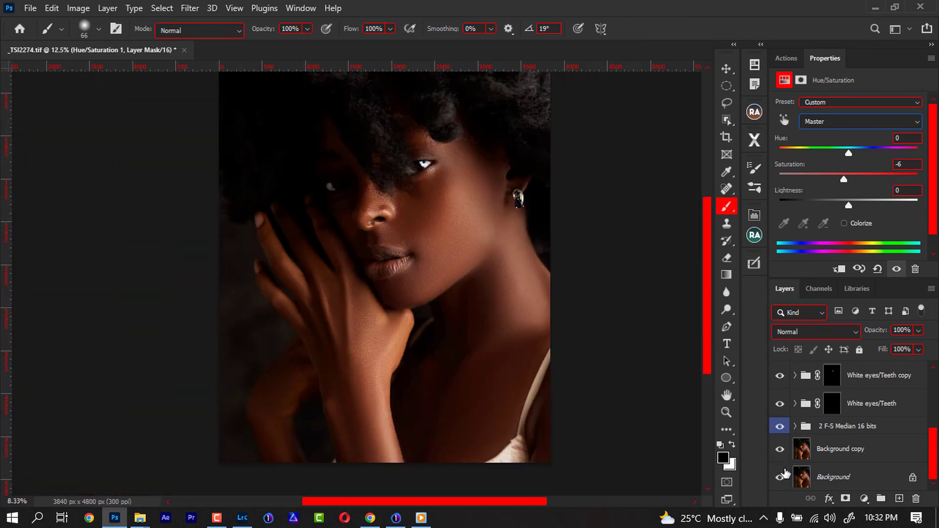
key("ctrl+minus")
key("ctrl+plus")
key("ctrl+plus")
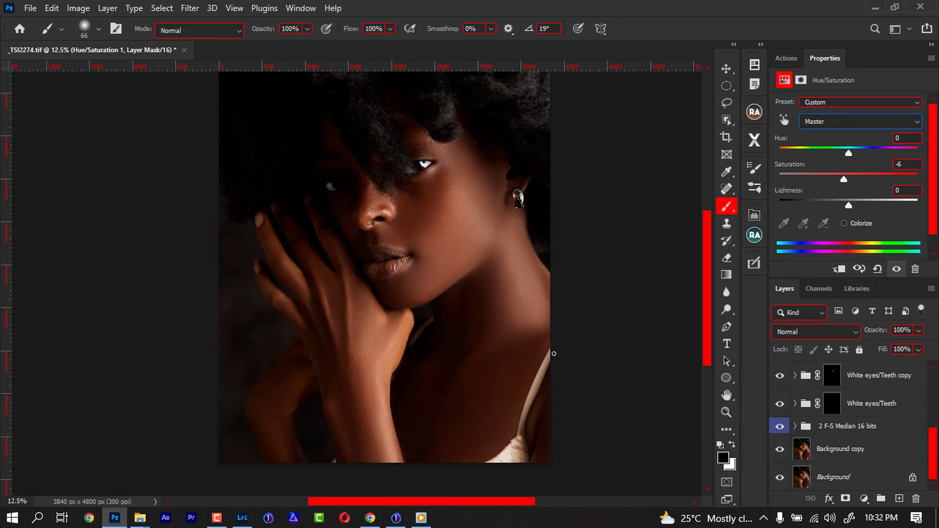
key("ctrl+minus")
key("ctrl+minus")
key("ctrl+minus")
key("ctrl+minus")
key("ctrl+plus")
key("ctrl+plus")
key("ctrl+plus")
key("ctrl+plus")
key("ctrl+plus")
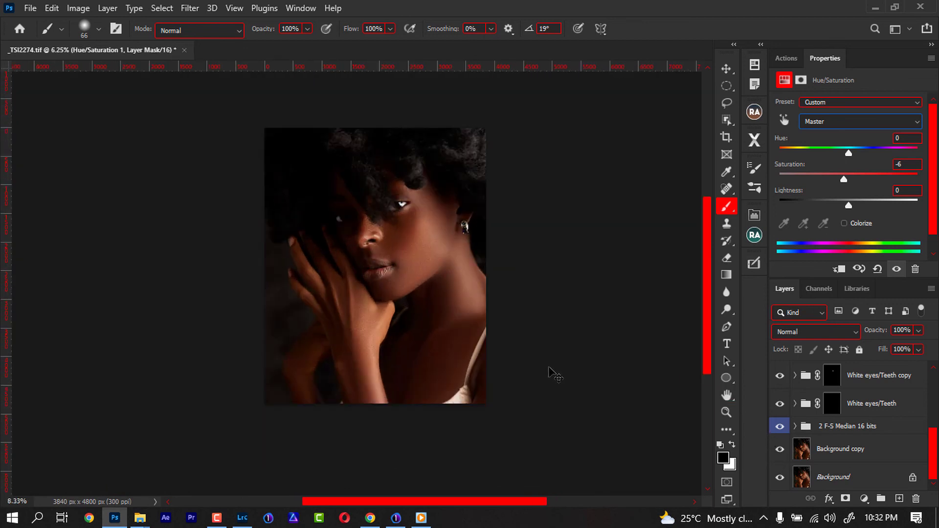
key("ctrl+minus")
key("ctrl+minus")
key("ctrl+minus")
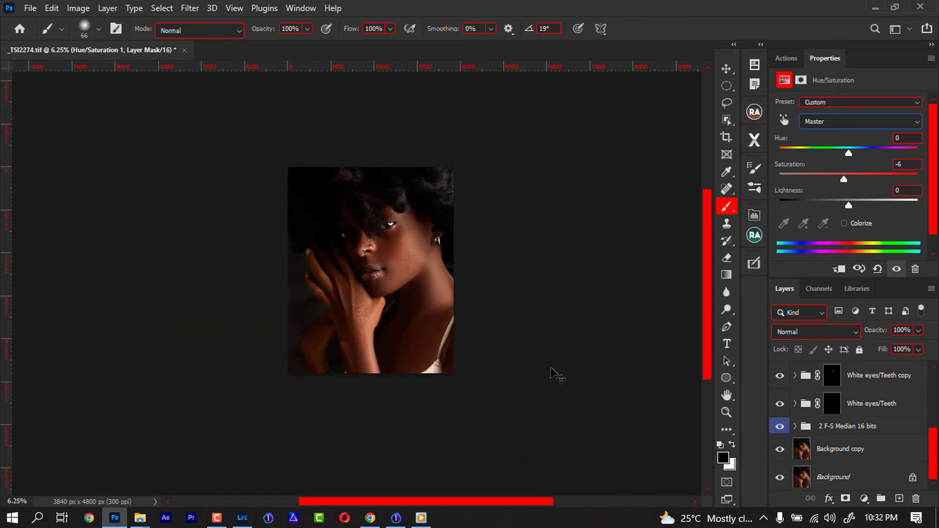
key("ctrl+plus")
key("ctrl+plus")
key("ctrl+minus")
key("ctrl+minus")
key("ctrl+plus")
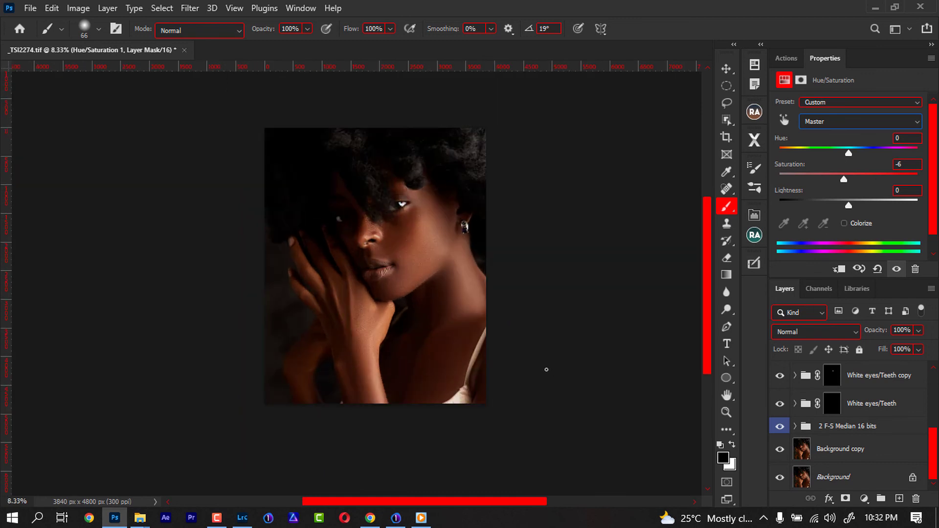
left_click_drag(503, 354, 488, 368)
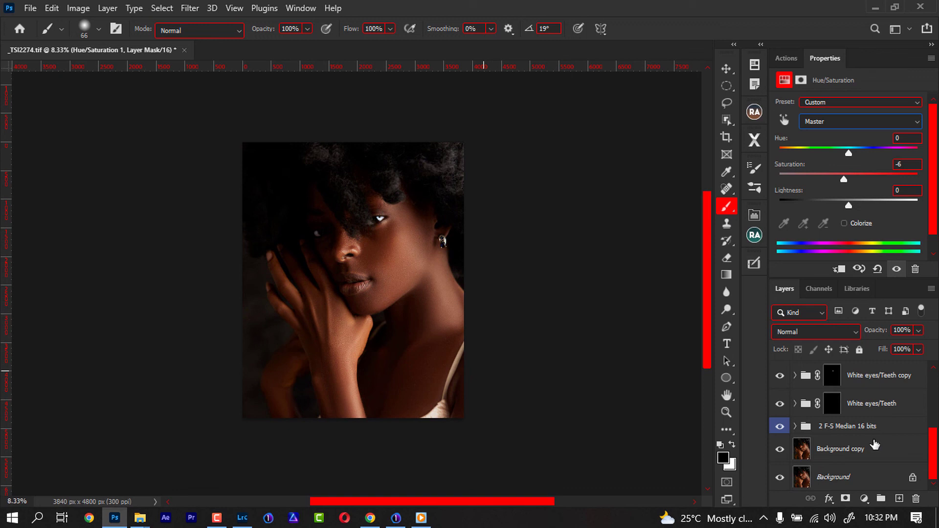